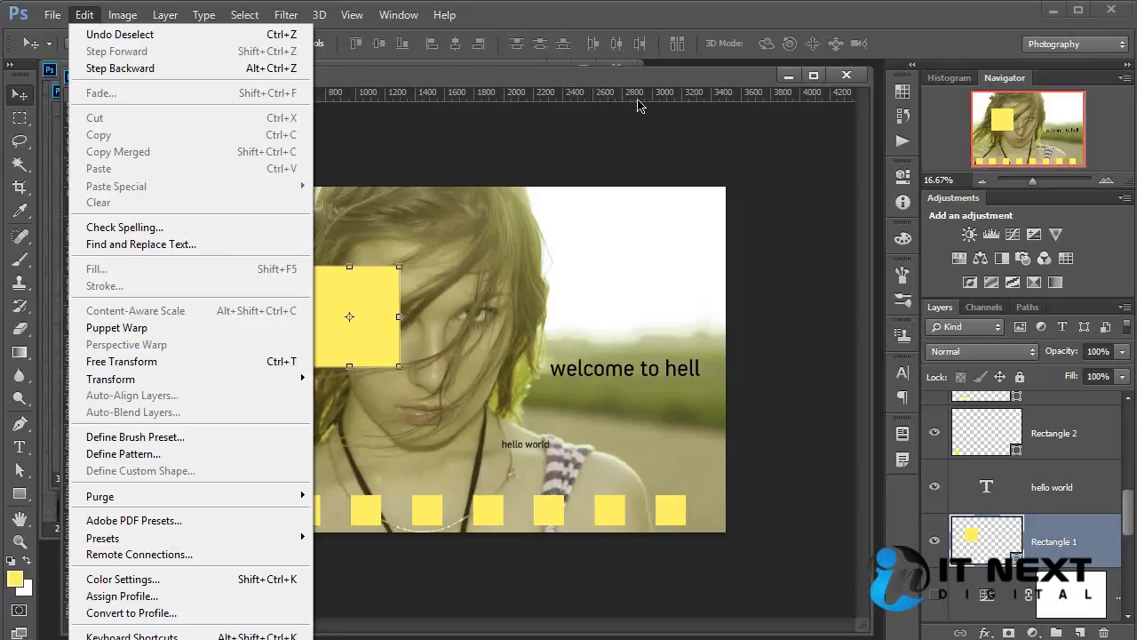
Step: Move three of the small yellow squares, Rectangle 2 copy 3, copy 2 and copy, up out of the row to scattered positions
left_click(666, 87)
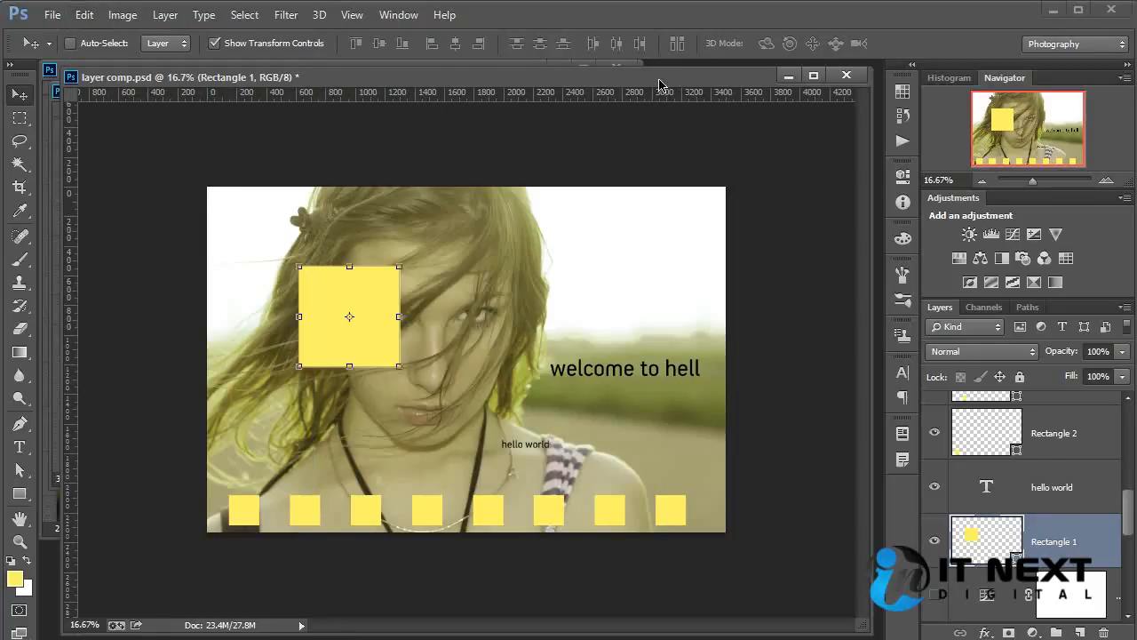
left_click(428, 511, "ctrl")
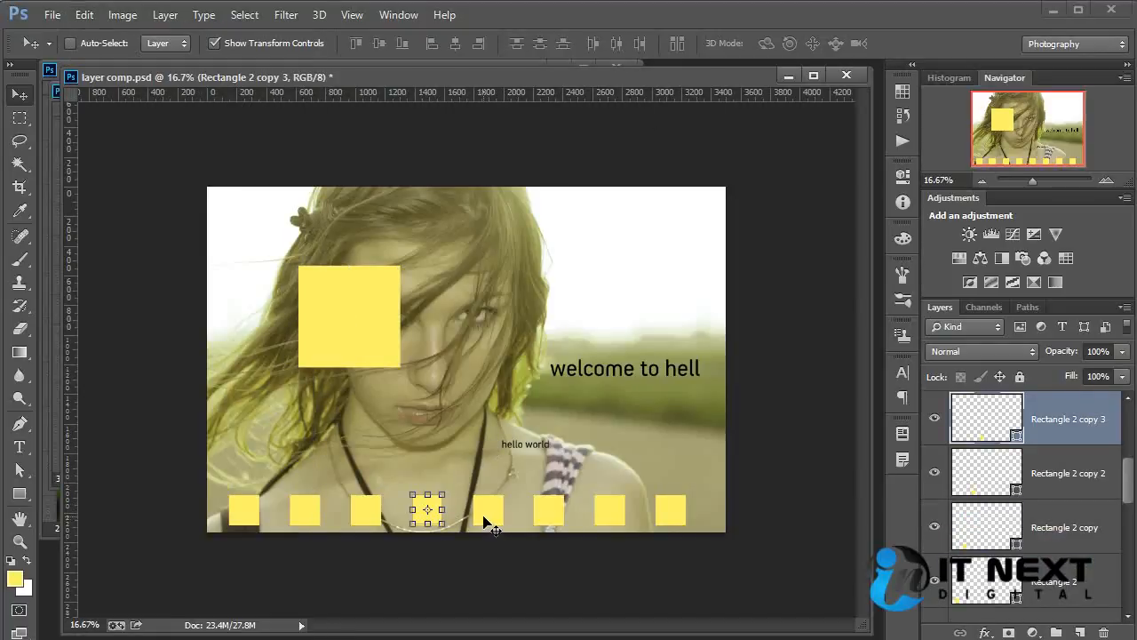
left_click_drag(485, 518, 481, 438)
left_click(376, 503, "ctrl")
left_click_drag(417, 510, 355, 433)
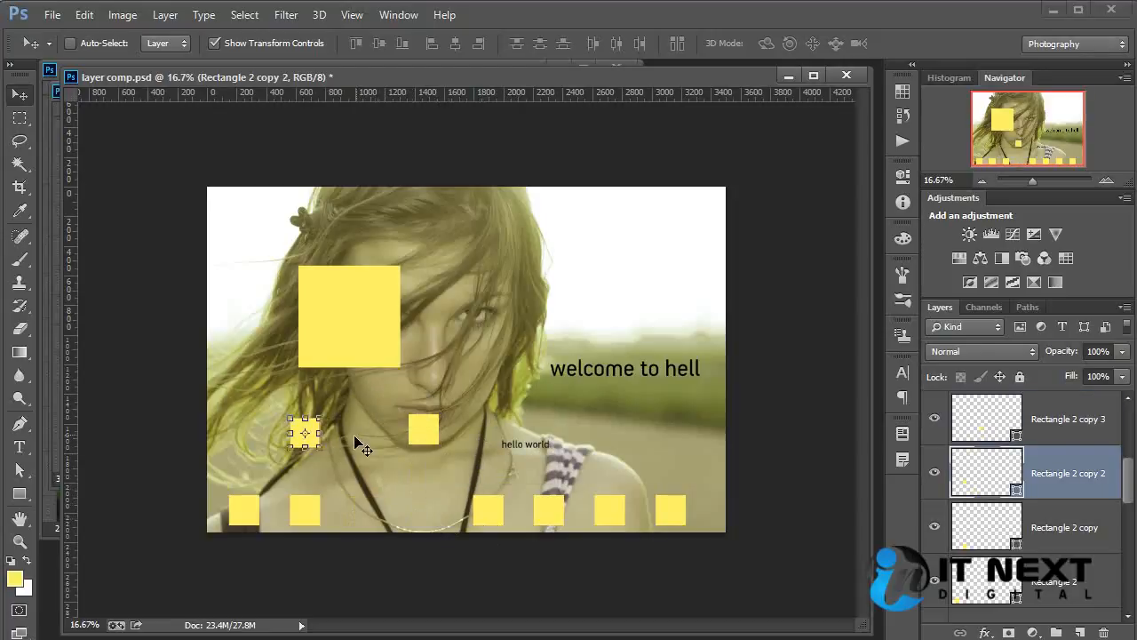
left_click(315, 506, "ctrl")
left_click_drag(421, 509, 500, 471)
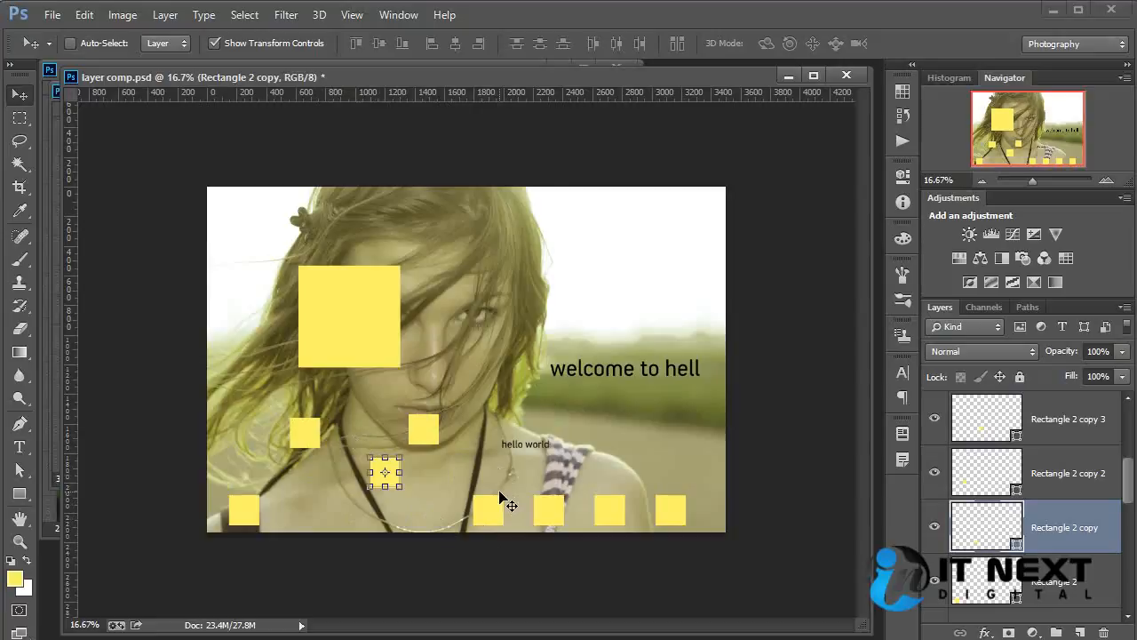
Step: Step backward through the three small-square moves and step forward again to restore them
key("ctrl+alt+z")
key("ctrl+alt+z")
key("ctrl+alt+z")
key("ctrl+alt+z")
key("ctrl+alt+z")
key("ctrl+alt+z")
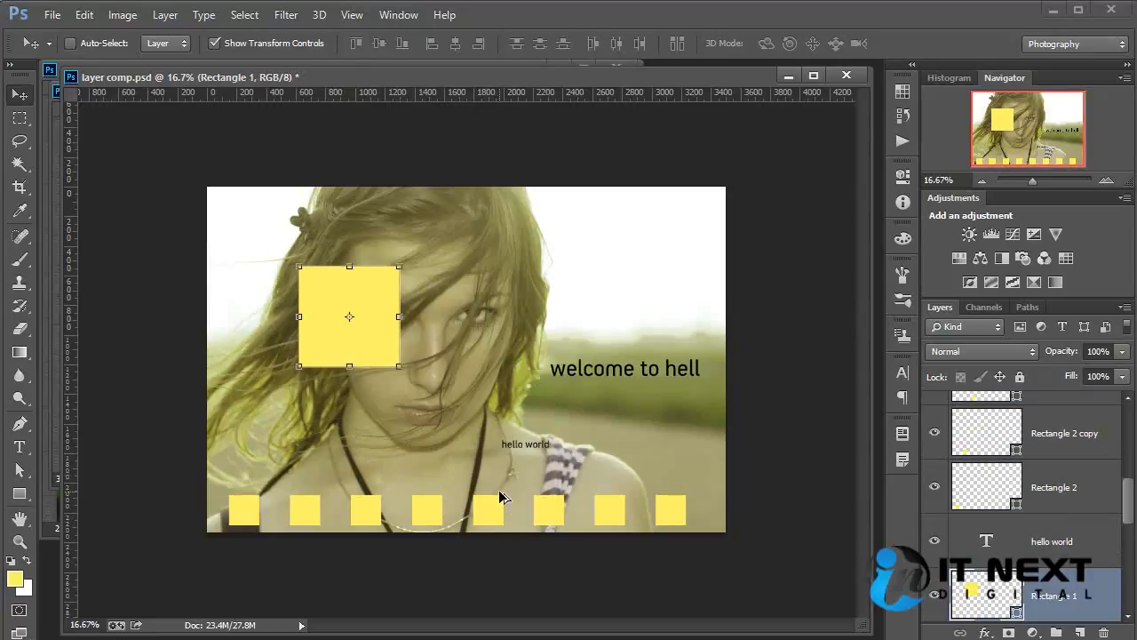
key("ctrl+shift+z")
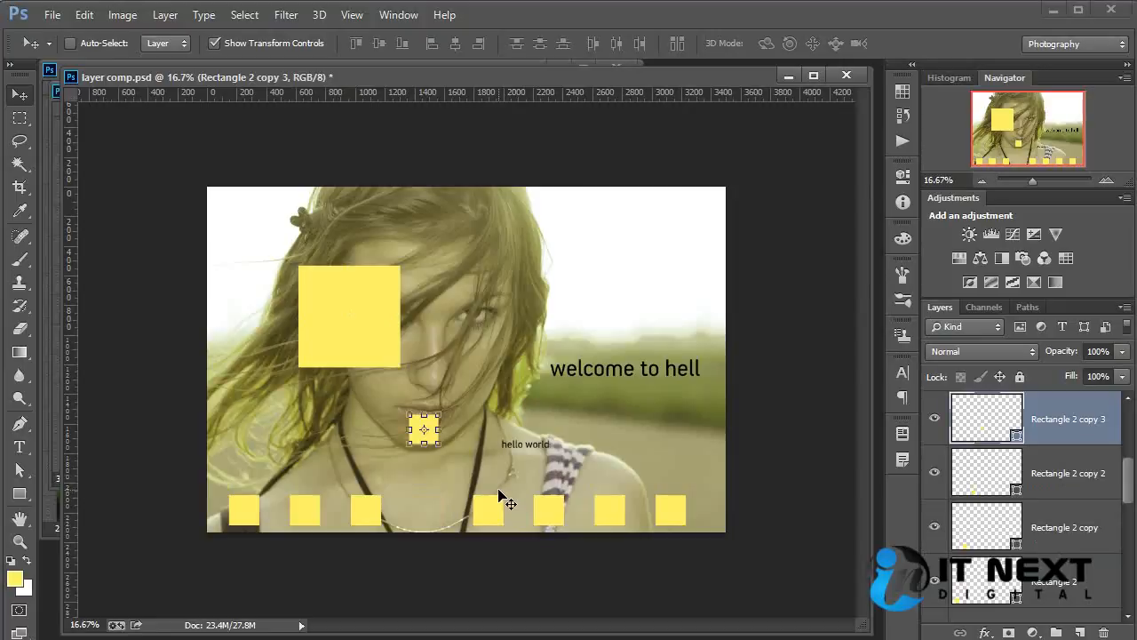
key("ctrl+shift+z")
key("ctrl+shift+z")
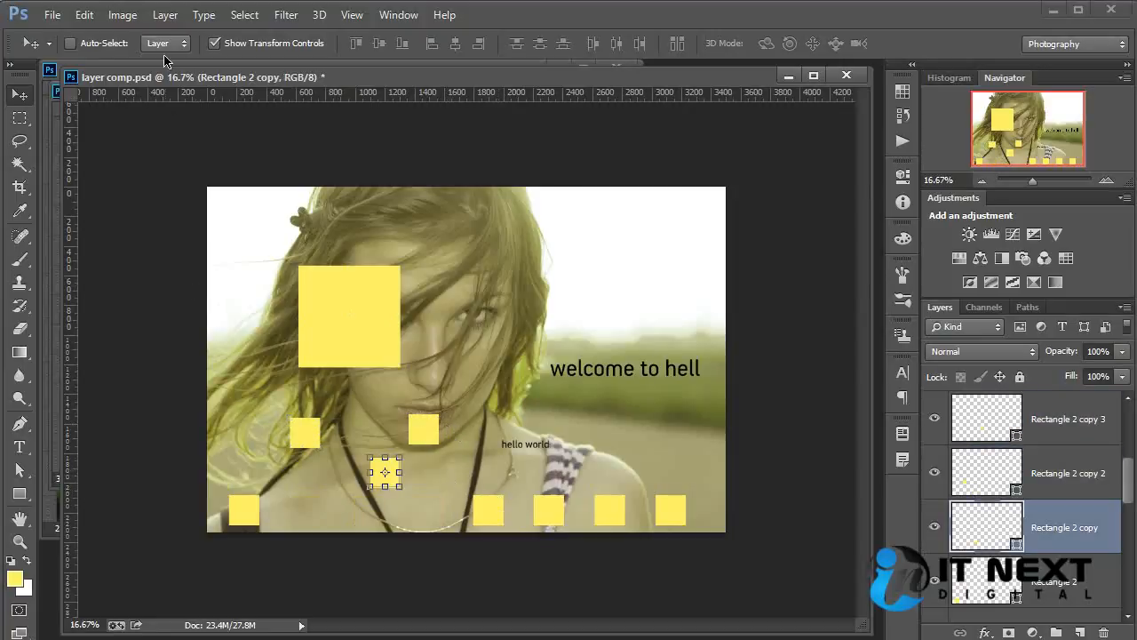
left_click(84, 16)
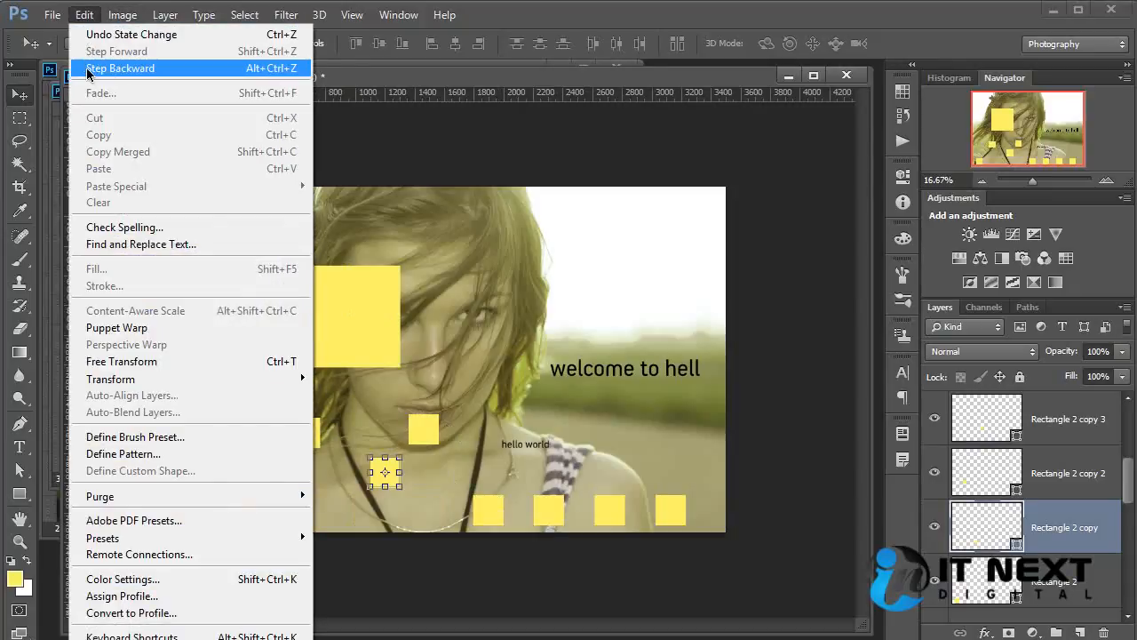
left_click(615, 34)
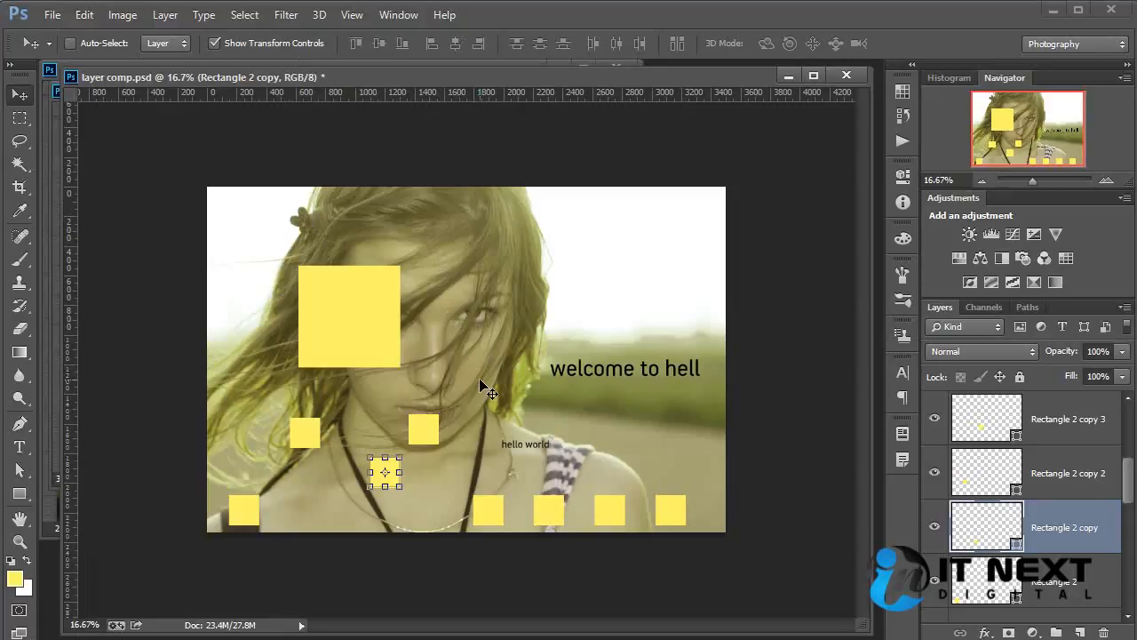
left_click(93, 24)
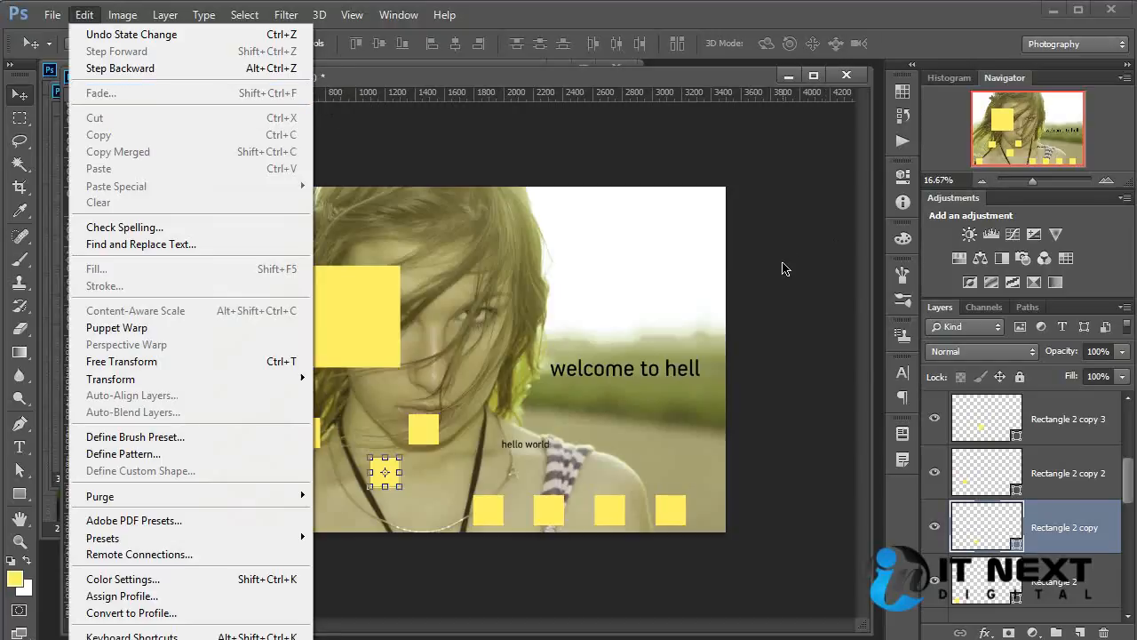
left_click(816, 370)
Step: Select the Background layer and apply a strong Gaussian Blur to it
left_click_drag(1129, 477, 1129, 586)
left_click(1053, 597)
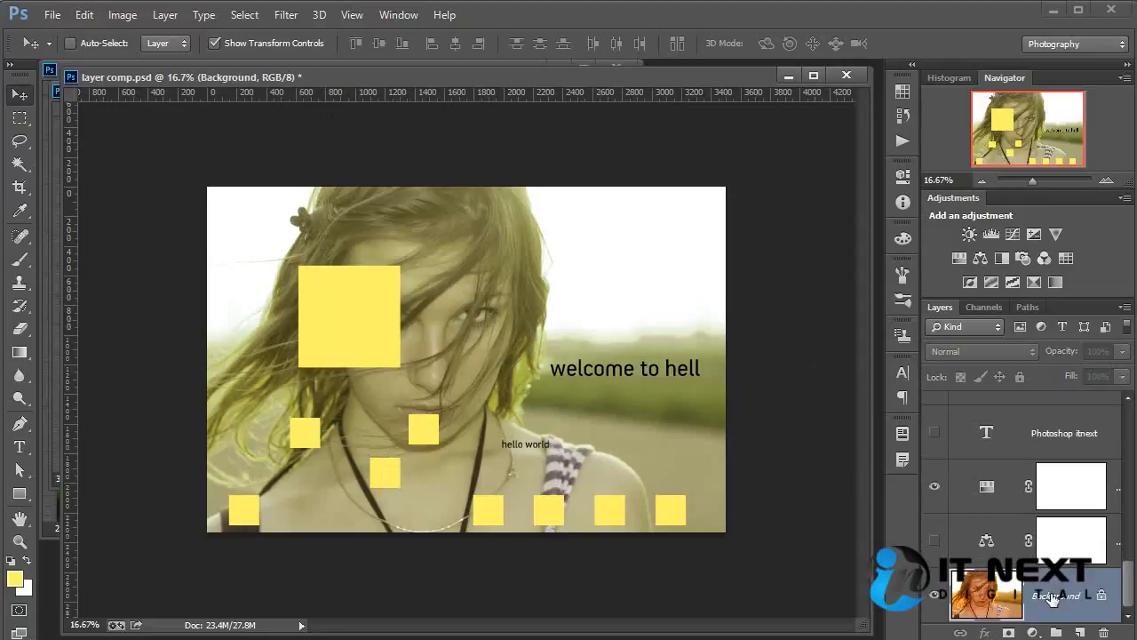
left_click(286, 15)
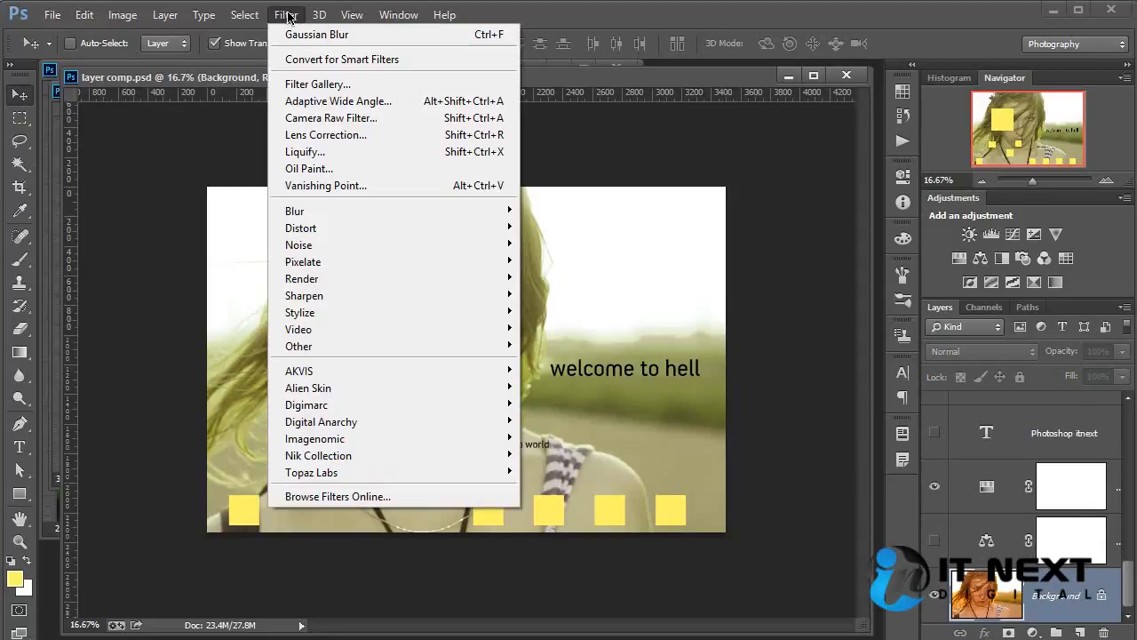
mouse_move(376, 211)
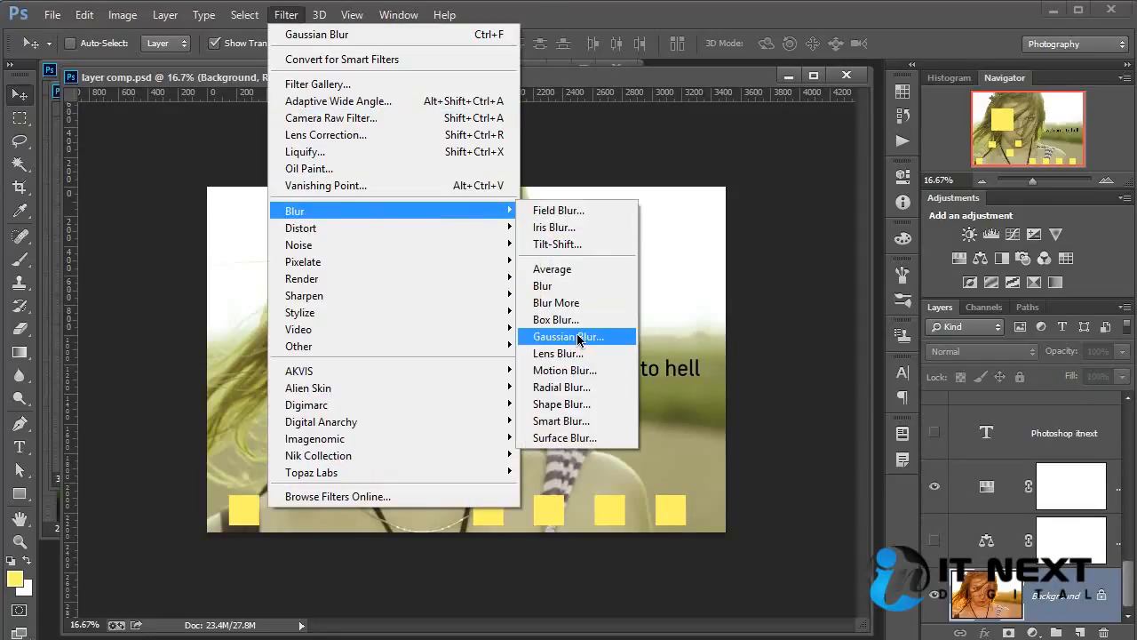
left_click(578, 332)
left_click_drag(928, 399, 957, 399)
left_click(1078, 167)
Step: Open the Fade settings for the Gaussian Blur and lower the opacity to 59%
left_click(86, 16)
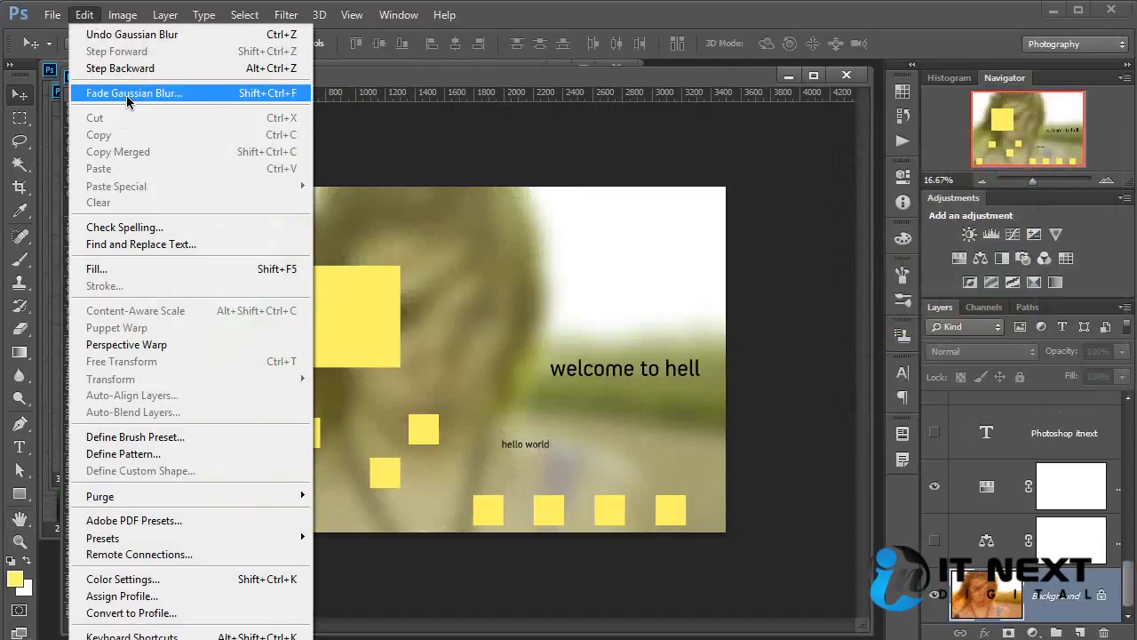
left_click(241, 97)
mouse_move(847, 328)
left_mouse_down()
mouse_move(739, 333)
mouse_move(825, 334)
left_mouse_up()
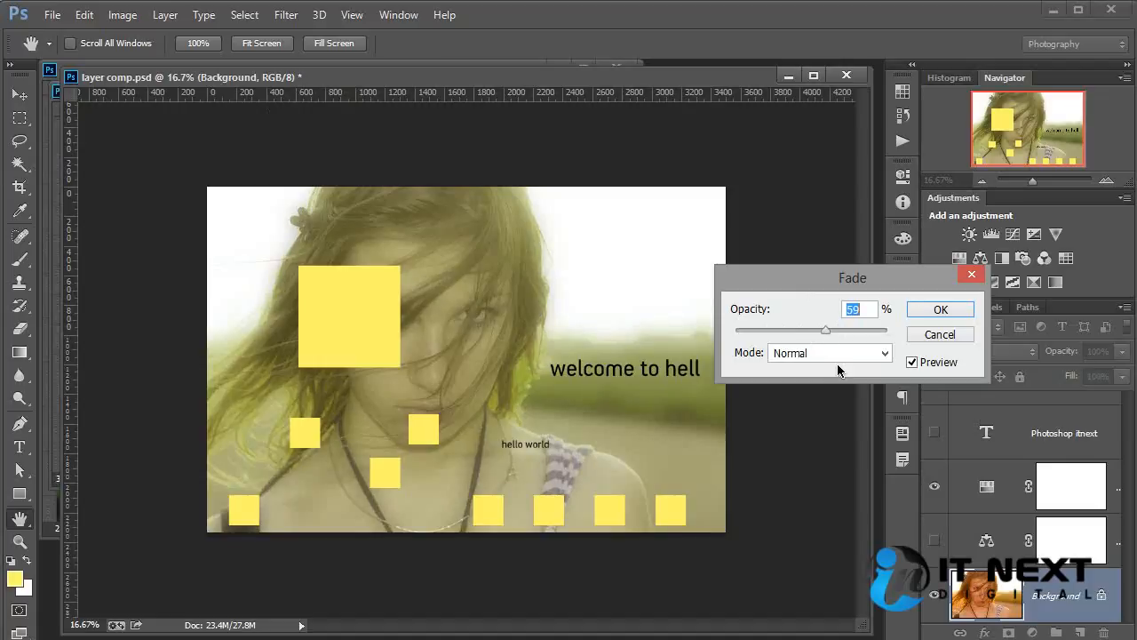
Step: Try the Multiply, Lighten, Overlay and Color blending modes on the faded blur and cancel the fade
left_click(835, 354)
left_click(813, 428)
left_click(822, 353)
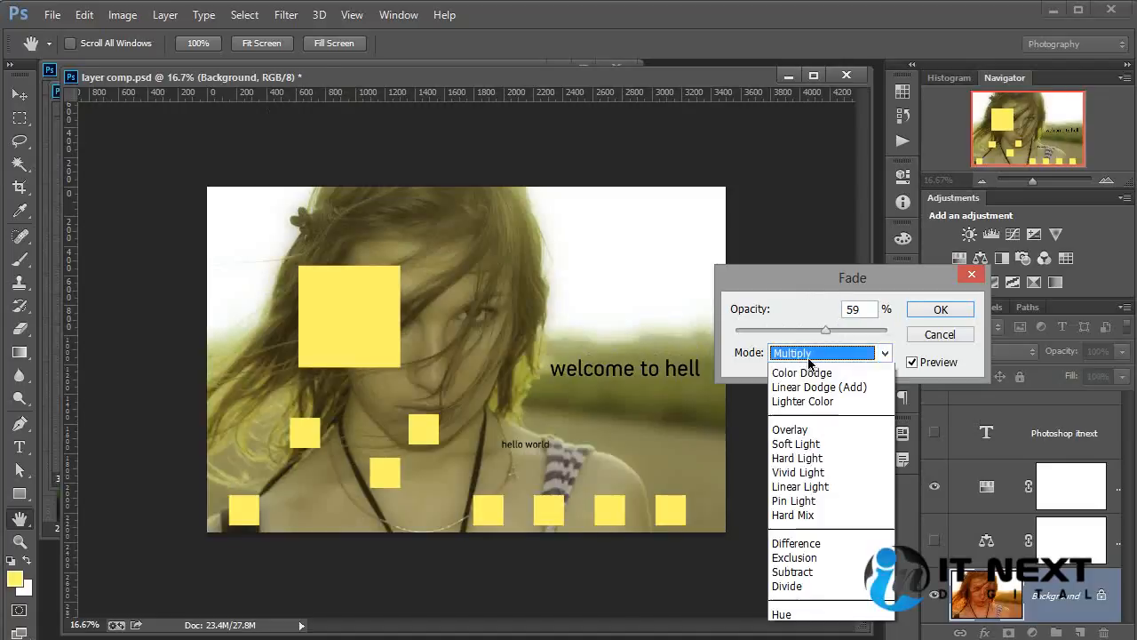
left_click(803, 482)
left_click(808, 357)
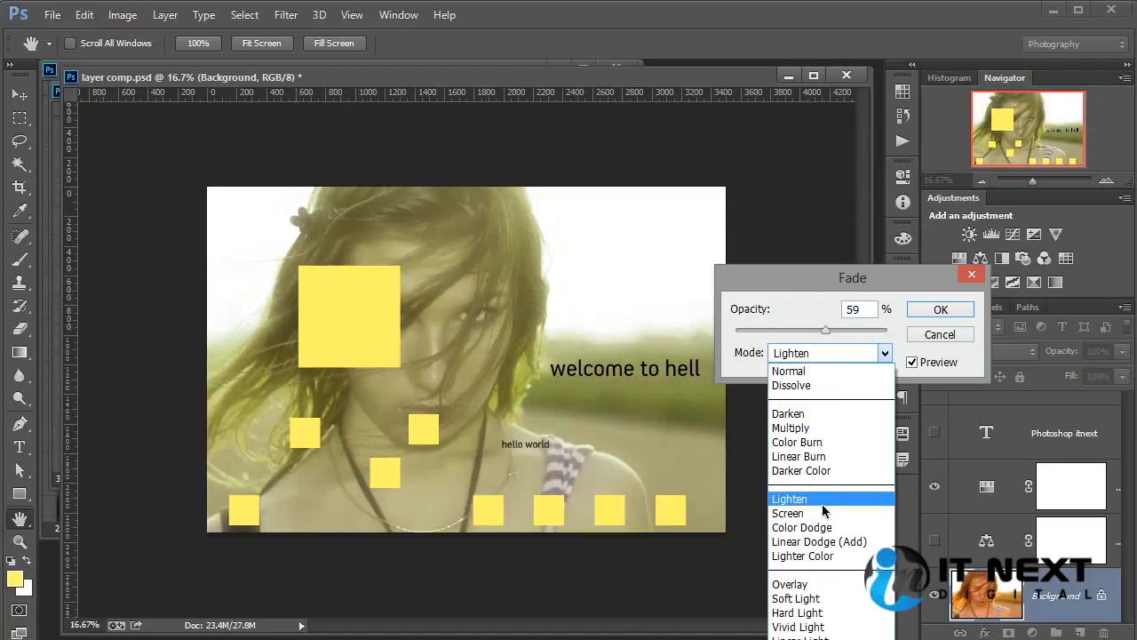
left_click(822, 579)
left_click(804, 355)
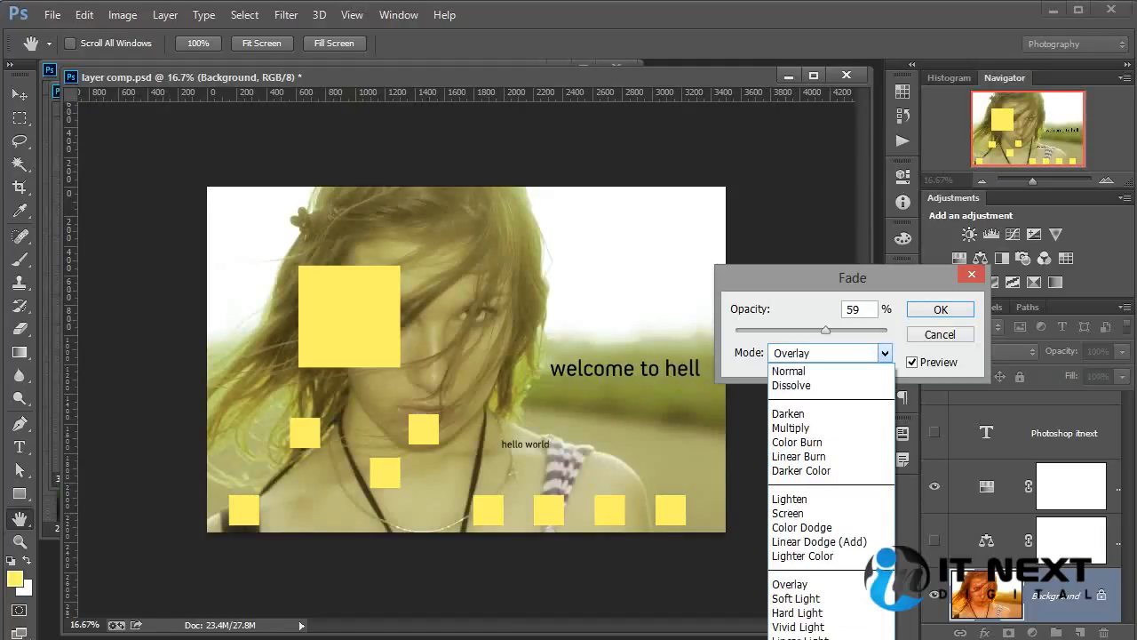
left_click(774, 512)
left_click(925, 334)
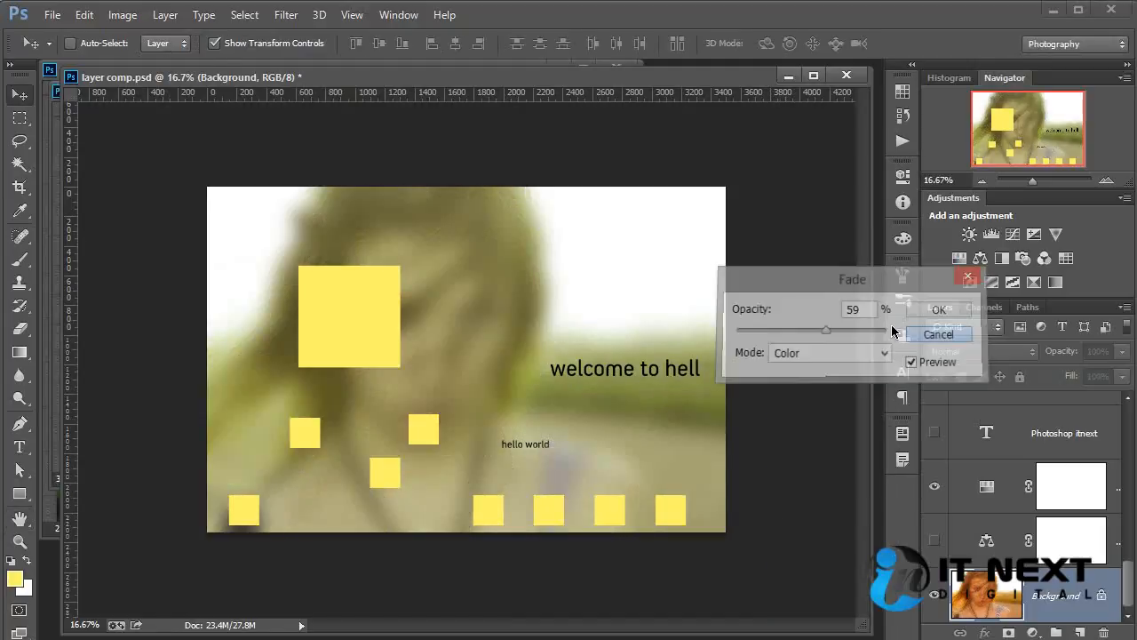
Step: Undo the Gaussian Blur on the Background layer
left_click(84, 15)
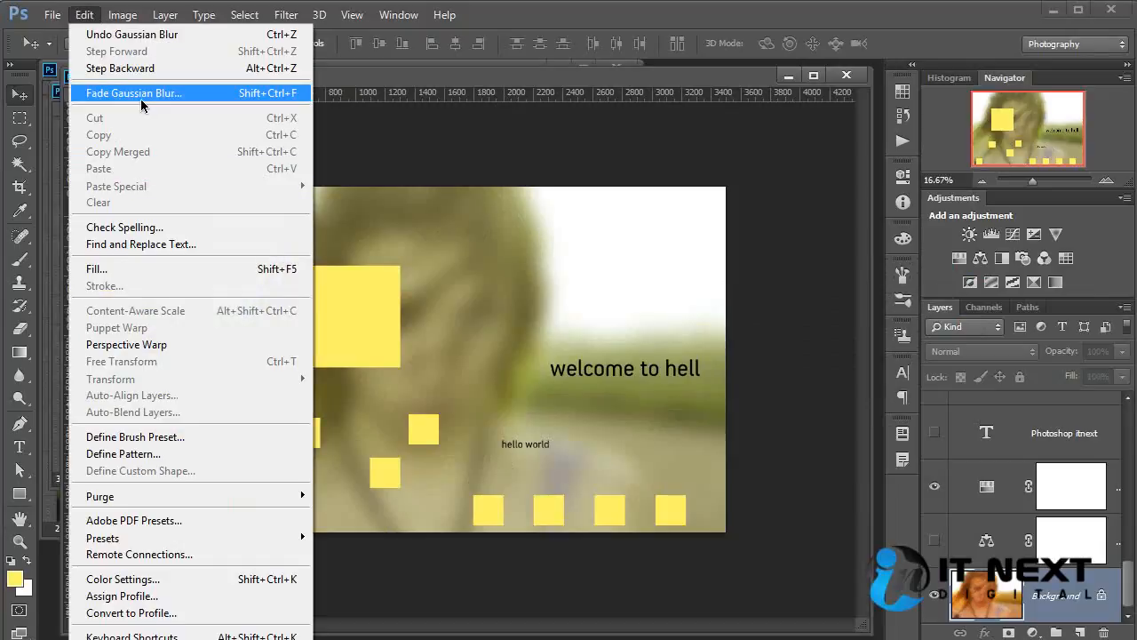
left_click(173, 101)
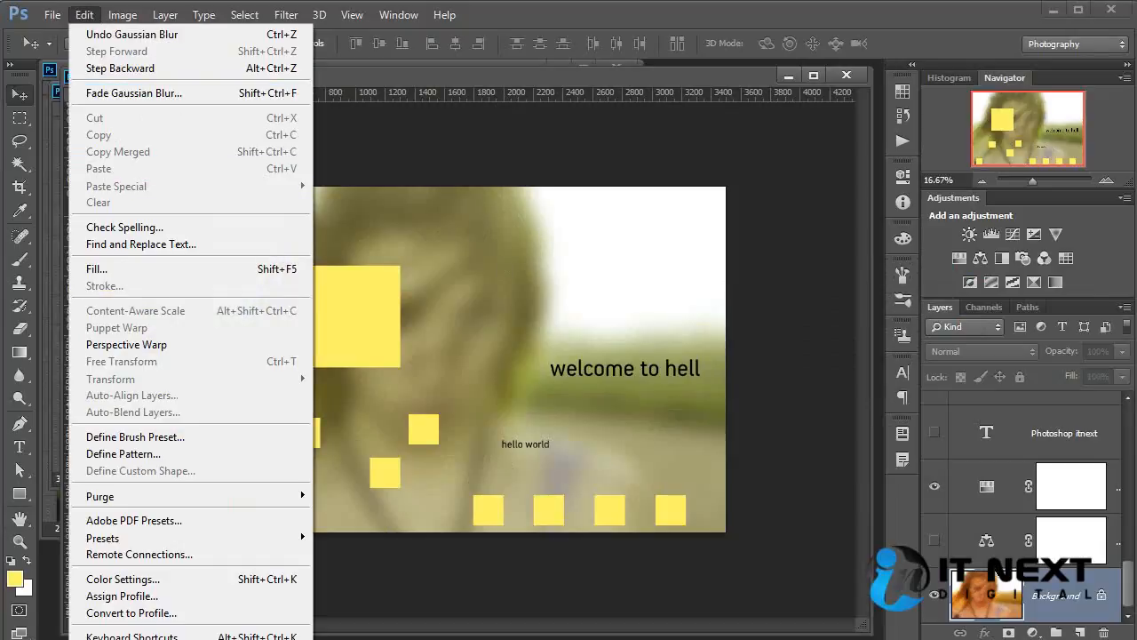
left_click(1035, 591)
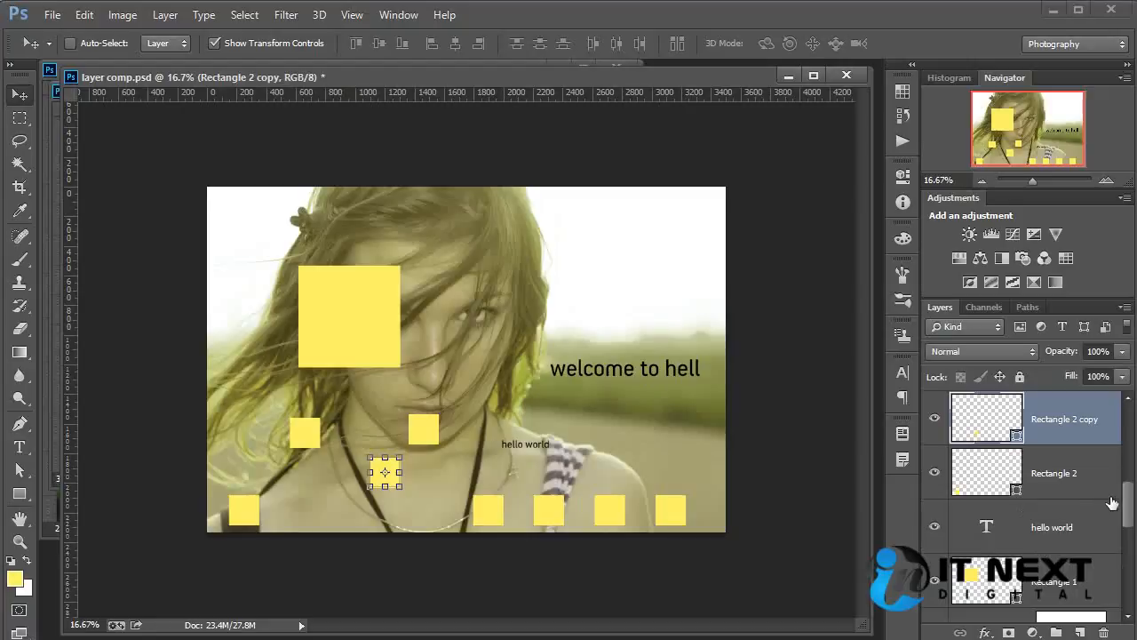
Step: Select the Background layer and apply the Add Noise filter with a heavy amount
scroll(1113, 502, "down", 5)
left_click(1067, 594)
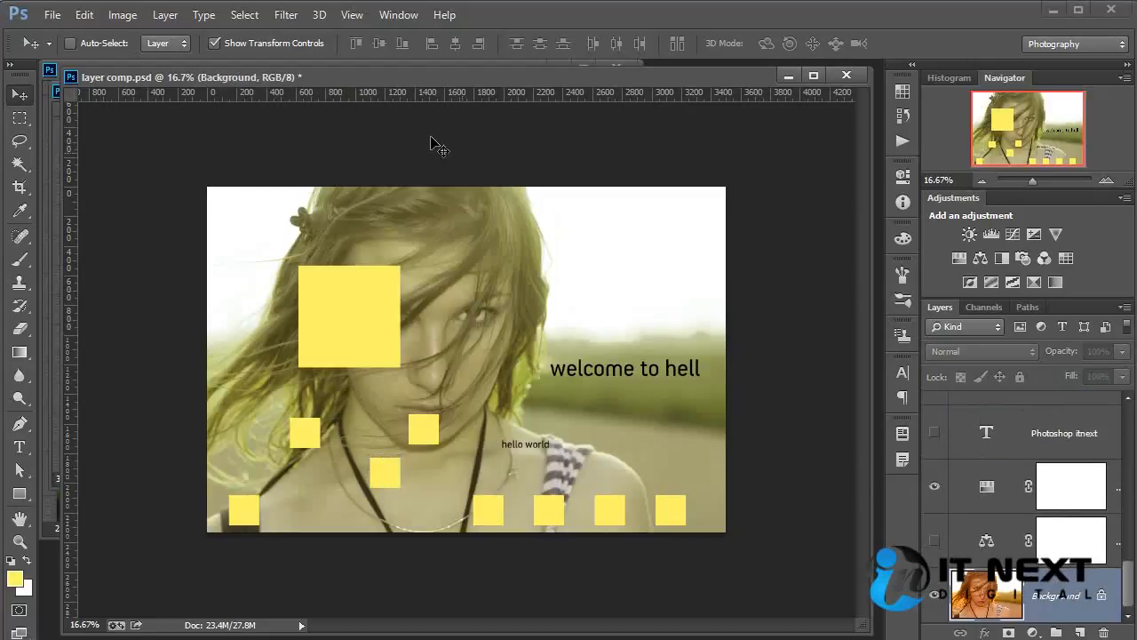
left_click(286, 15)
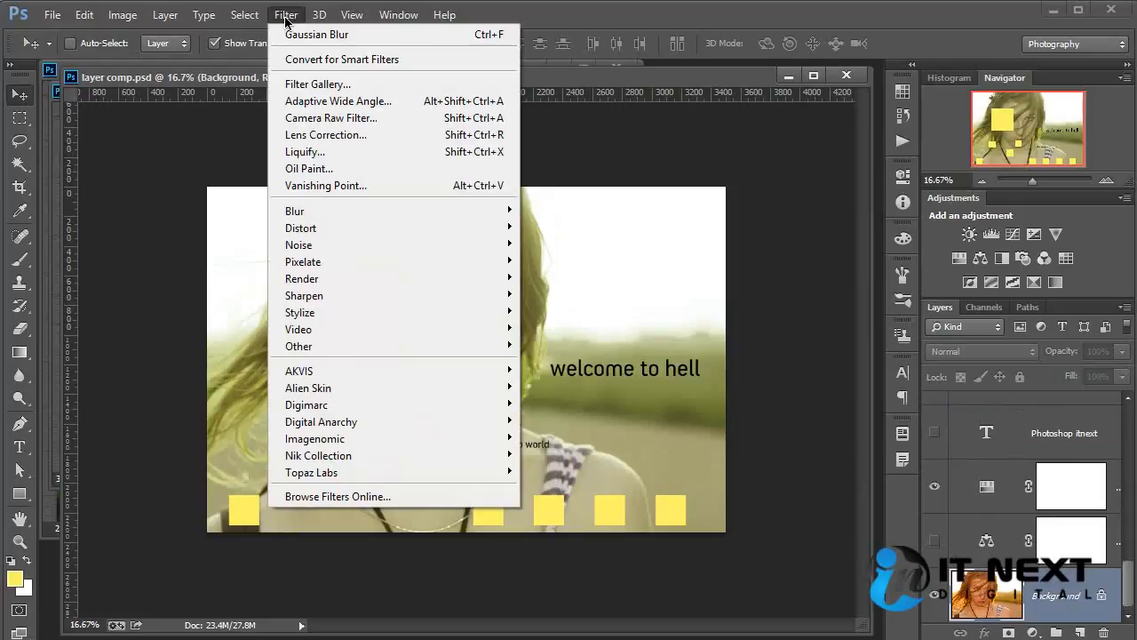
mouse_move(355, 247)
left_click(582, 245)
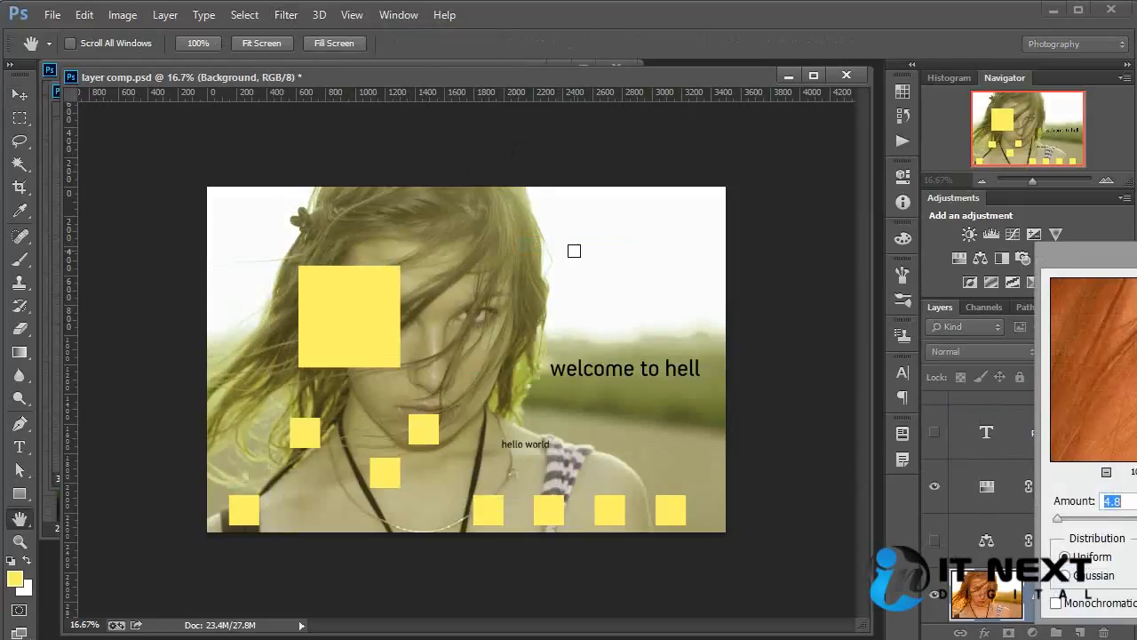
left_click_drag(1106, 525, 1127, 507)
key("Return")
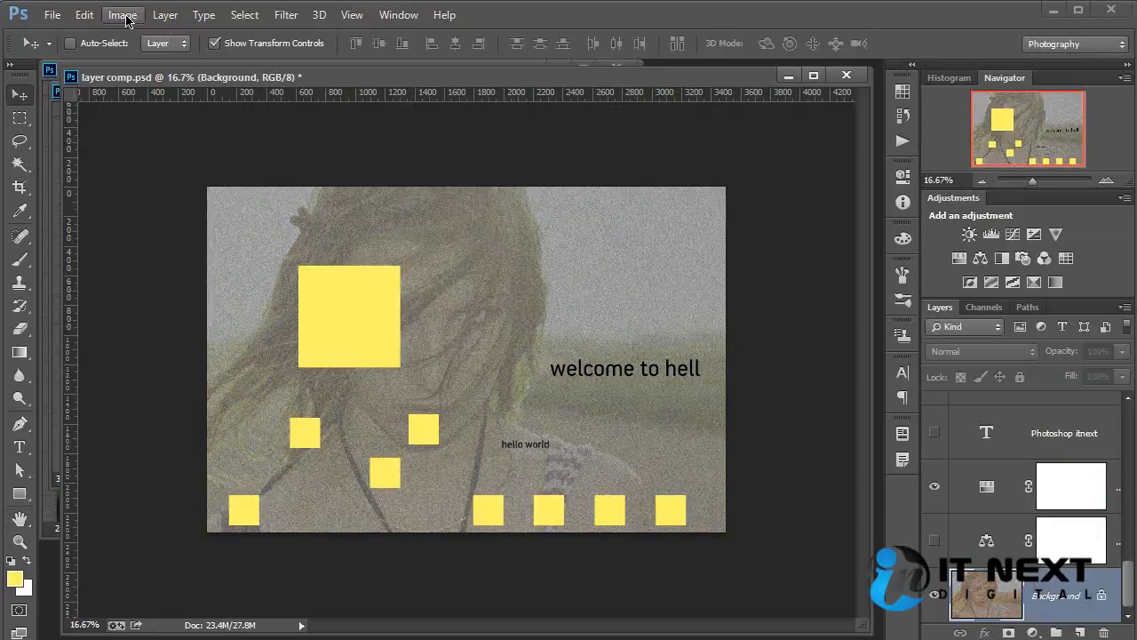
Step: Try fading the Add Noise effect to a lower opacity and undo the noise on the Background layer
left_click(84, 15)
left_click(114, 94)
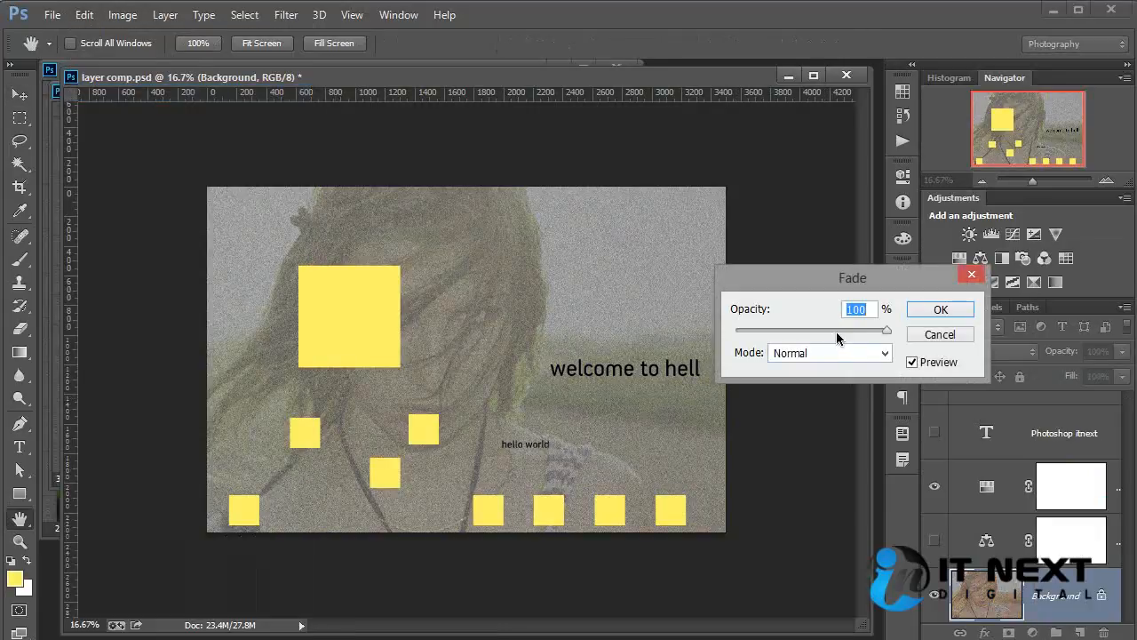
left_click_drag(837, 332, 755, 329)
left_click(913, 331)
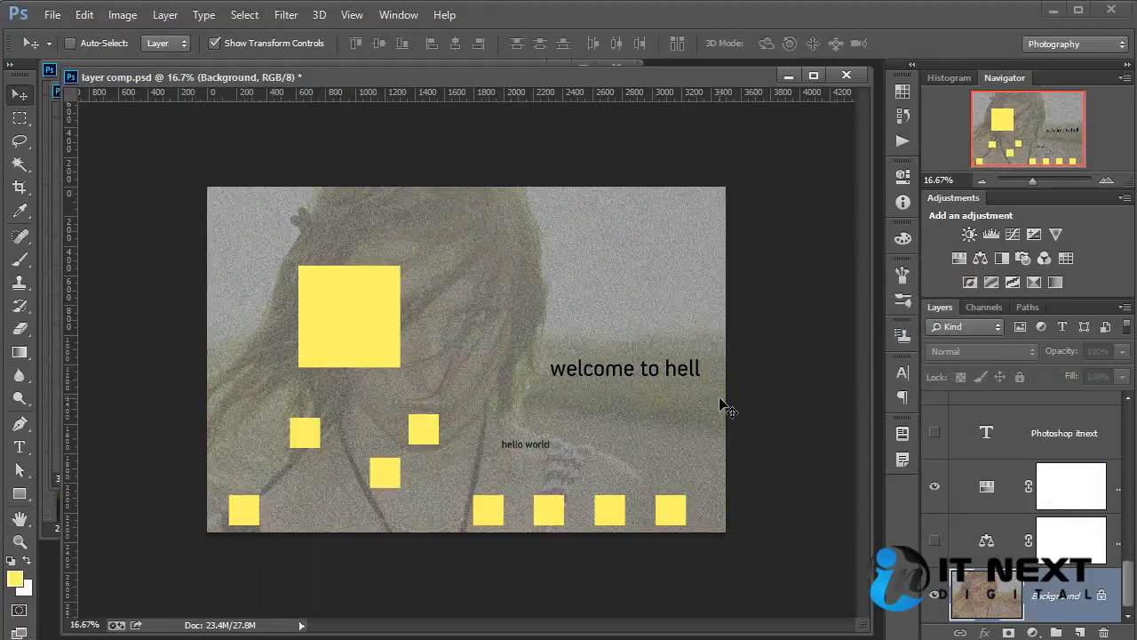
key("ctrl+z")
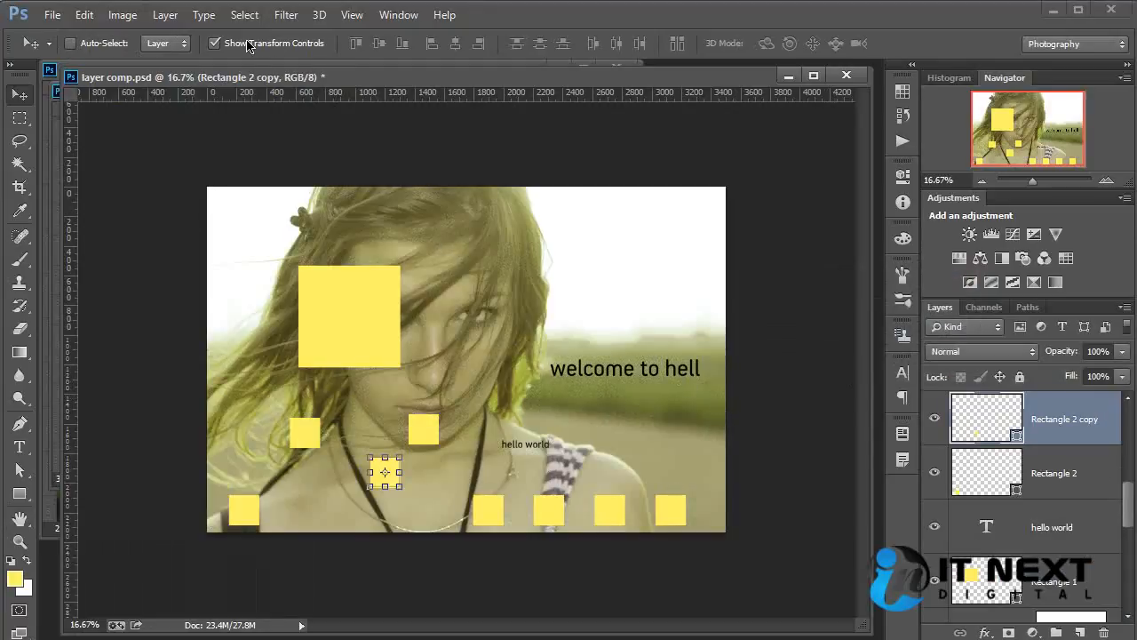
left_click(285, 15)
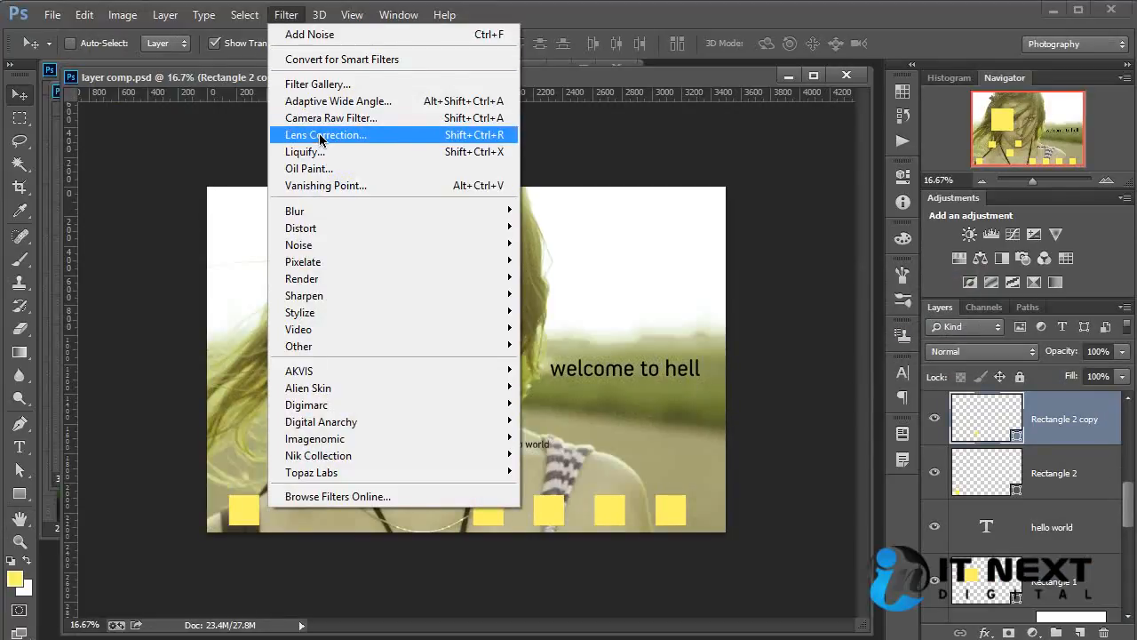
mouse_move(356, 344)
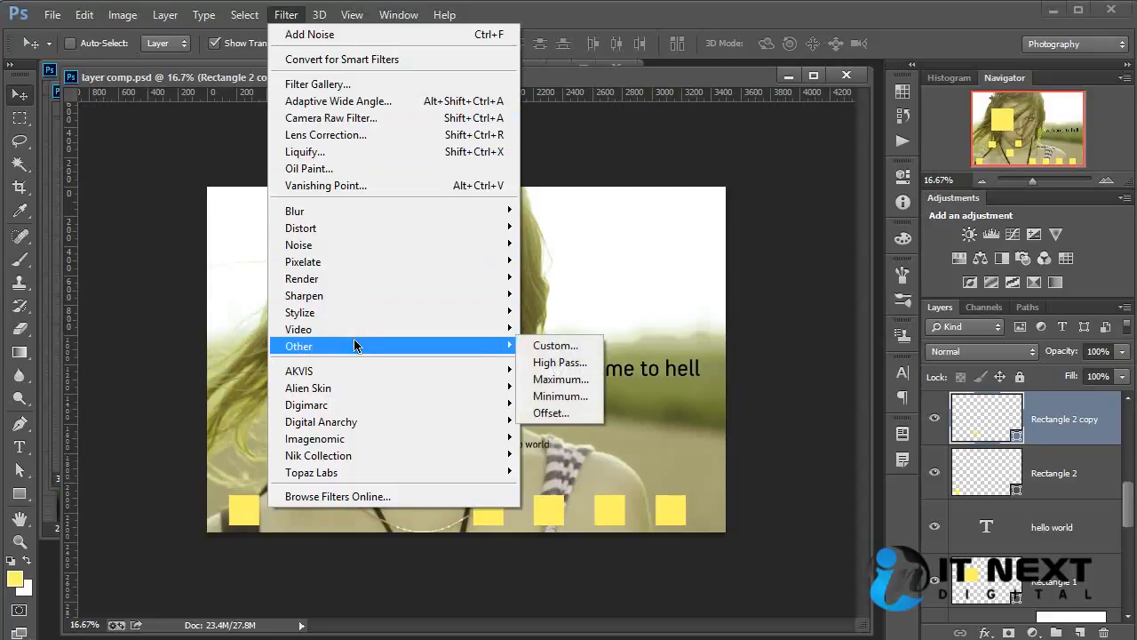
mouse_move(371, 232)
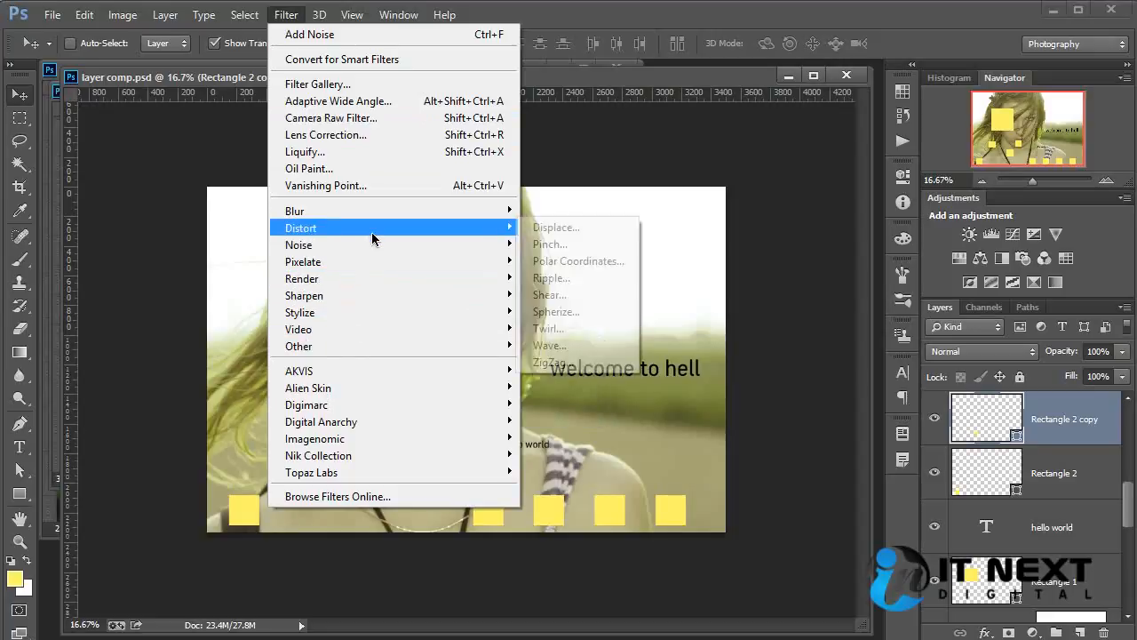
mouse_move(365, 283)
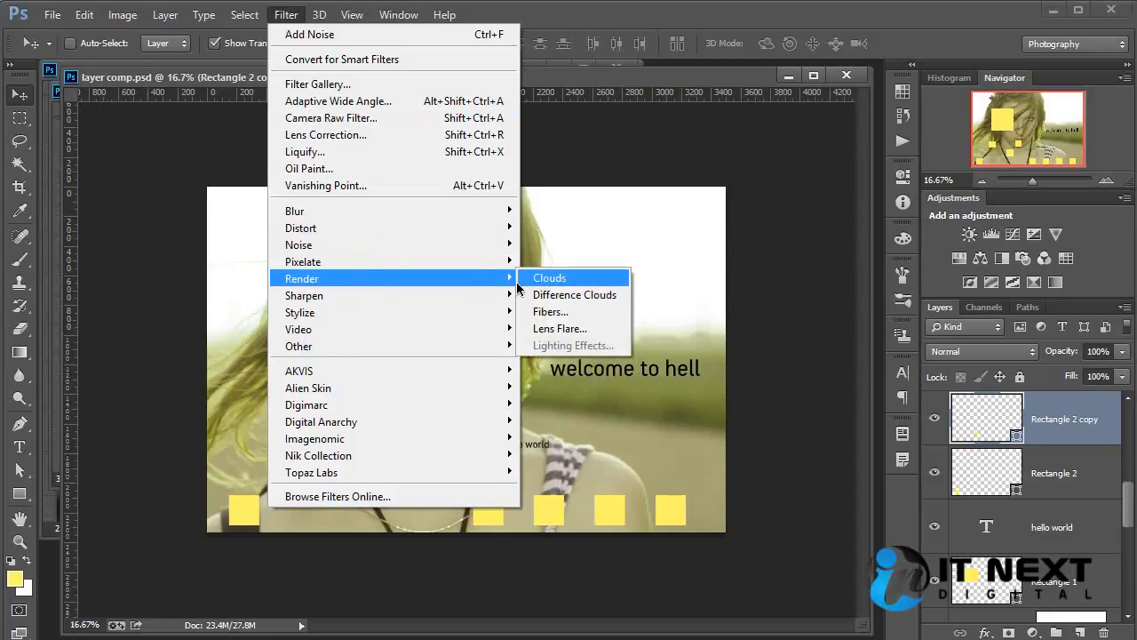
left_click(588, 328)
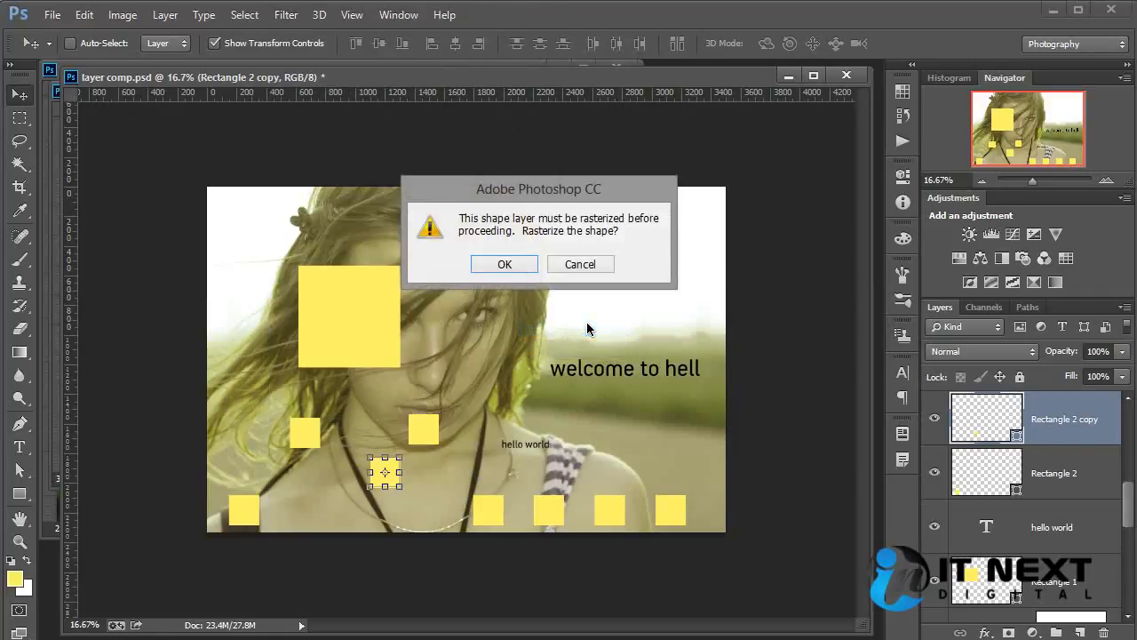
left_click(505, 261)
left_click(961, 245)
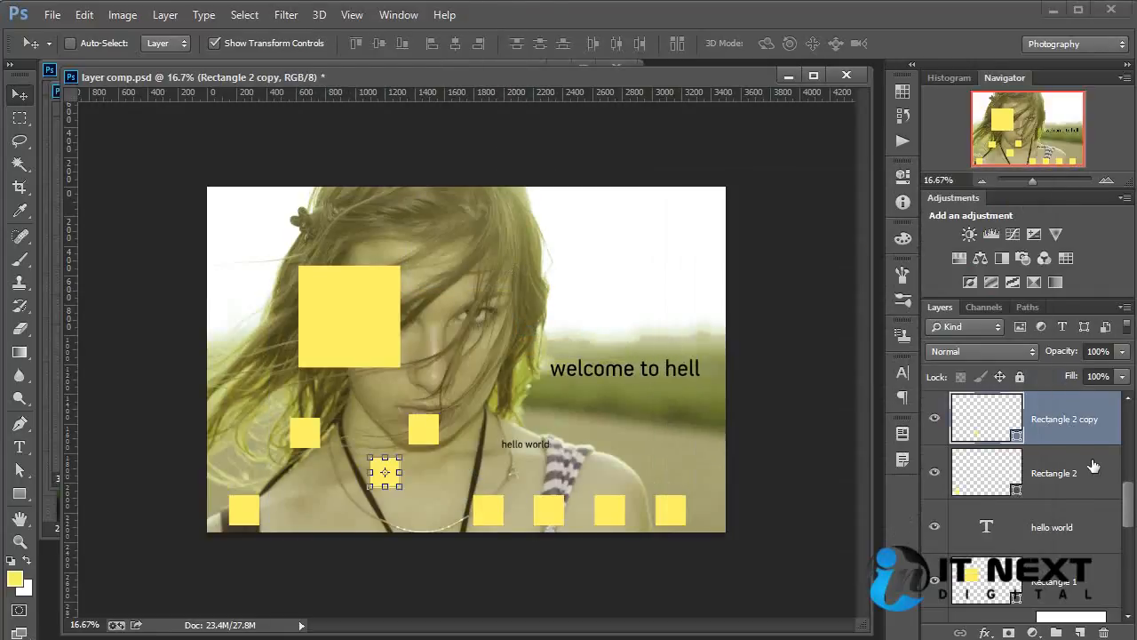
Step: Select the Background layer and apply a 50-300mm Zoom Lens Flare on the upper forehead with brightness above 100%
left_click_drag(1126, 497, 1124, 605)
left_click(1025, 592)
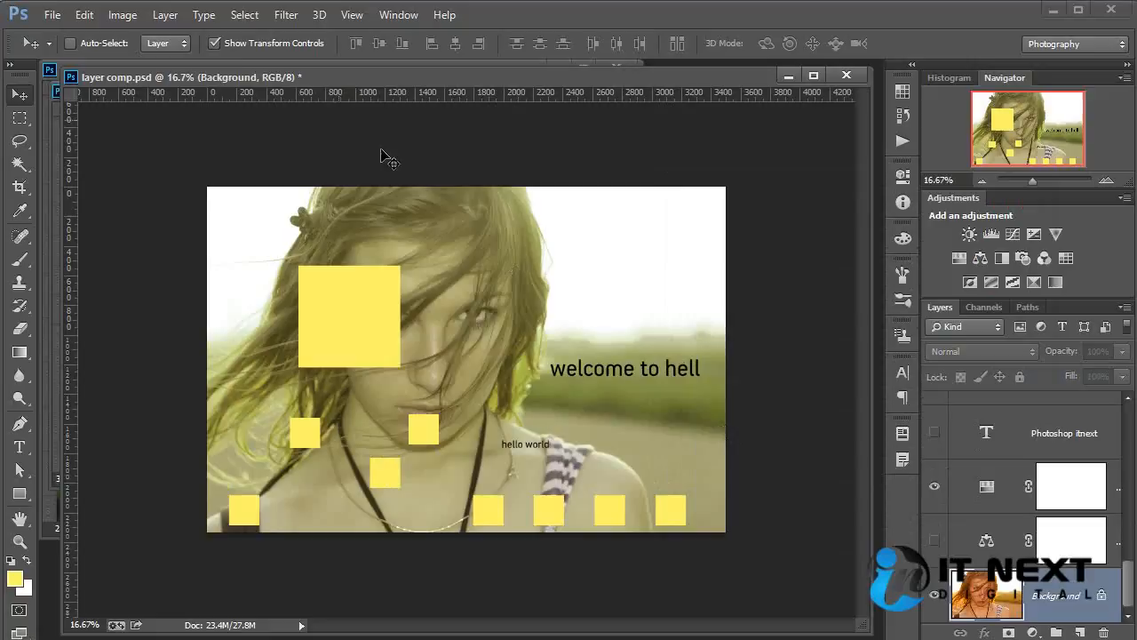
left_click(286, 15)
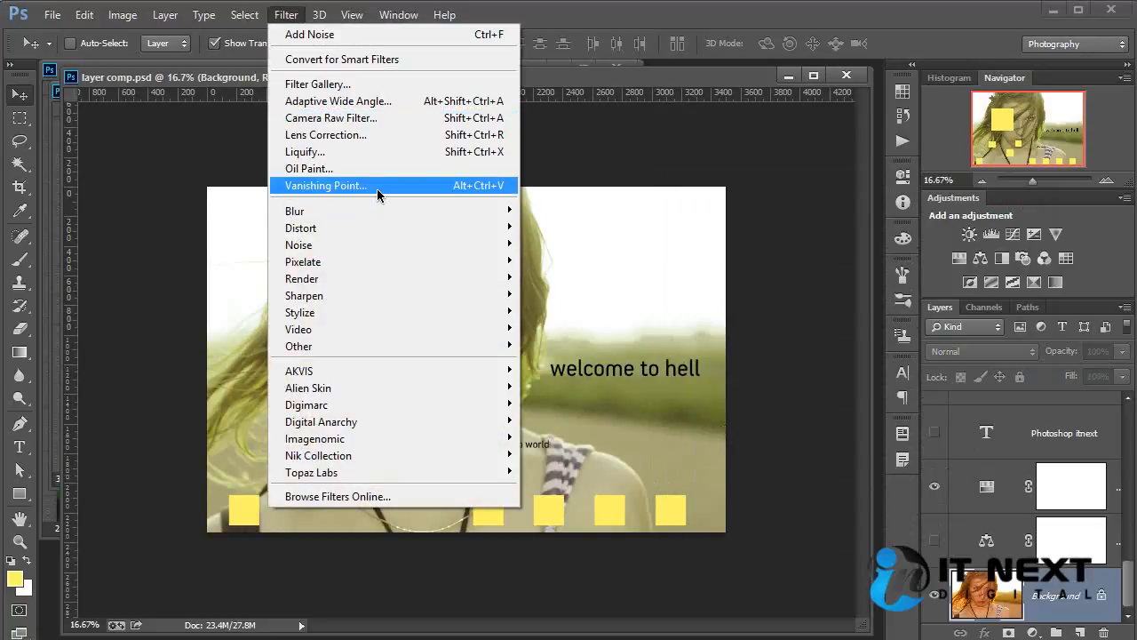
mouse_move(398, 279)
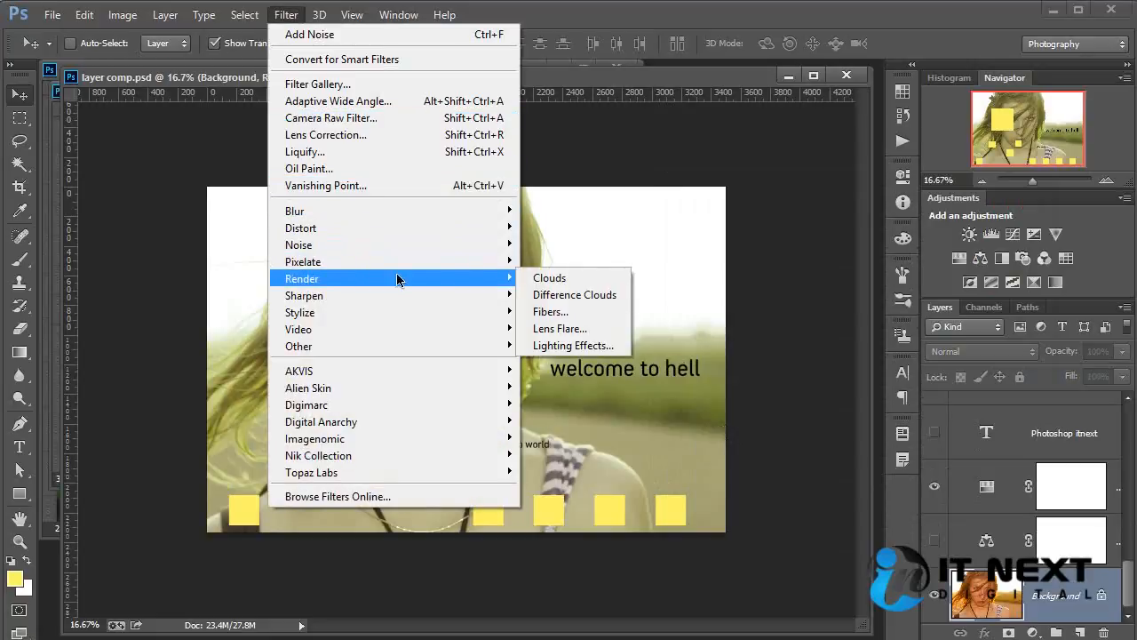
left_click(587, 328)
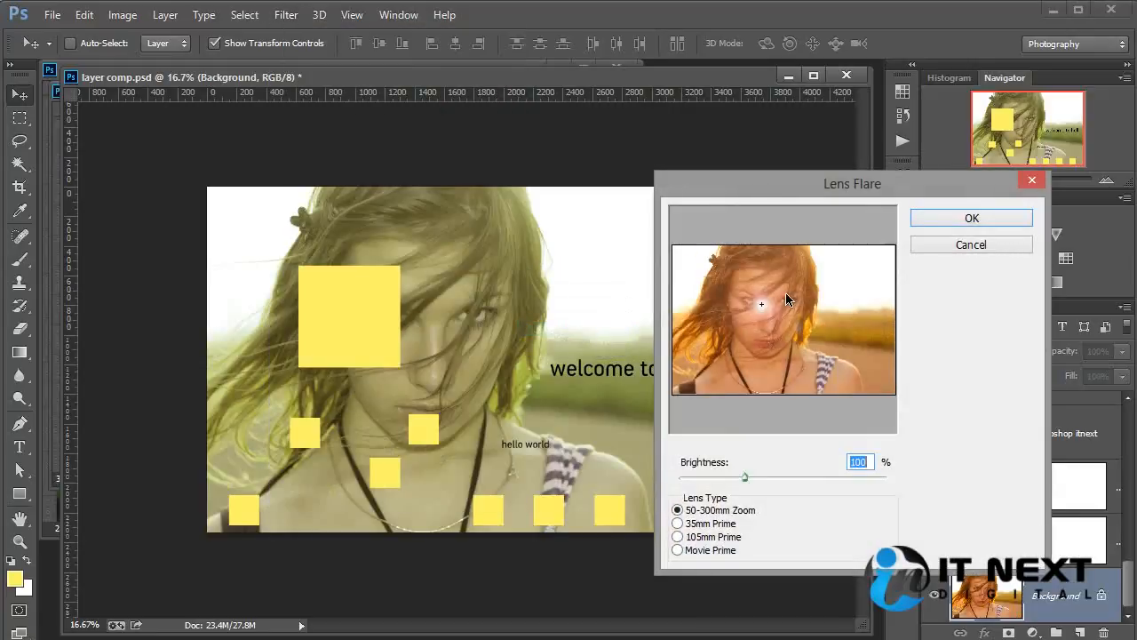
left_click_drag(764, 310, 731, 282)
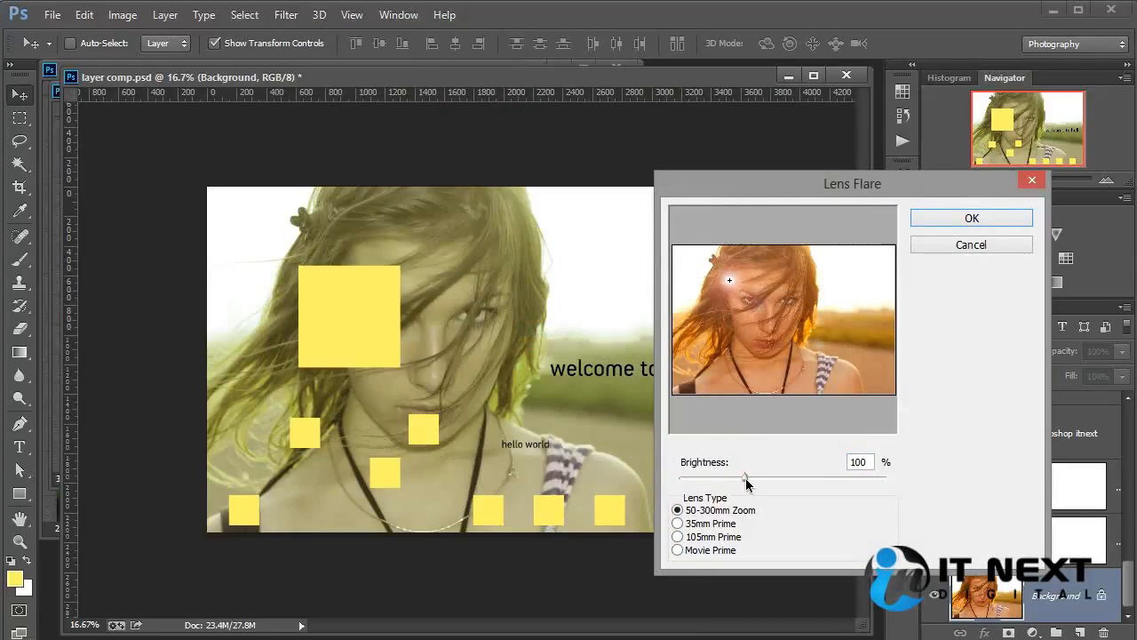
left_click_drag(746, 481, 770, 481)
left_click(947, 218)
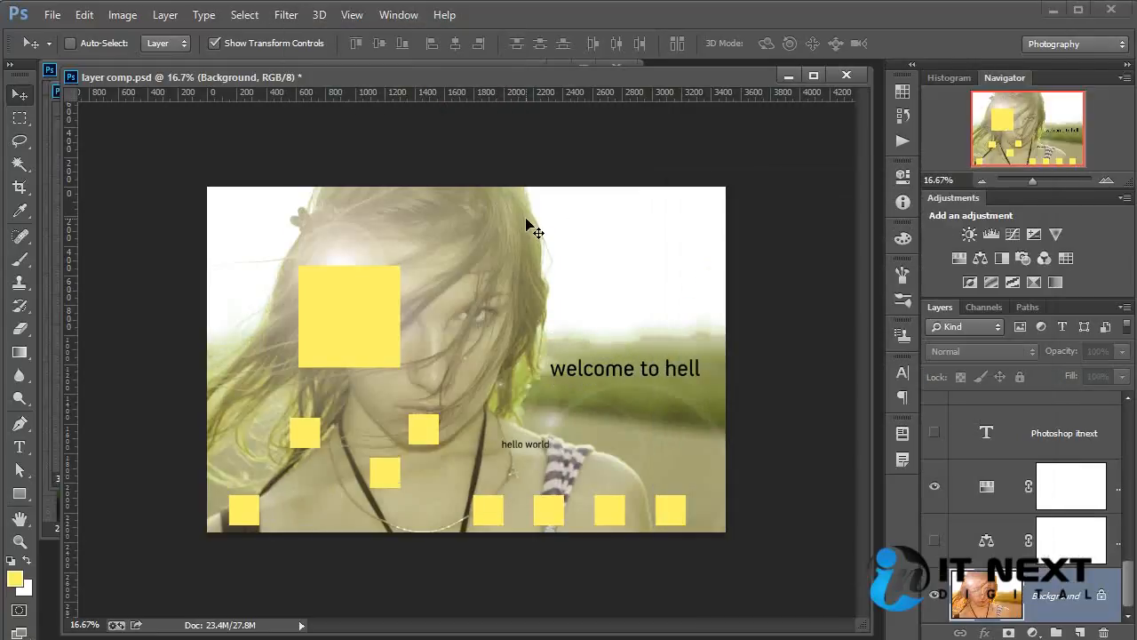
Step: Fade the Lens Flare to a lower opacity and undo the flare on the Background layer
left_click(84, 14)
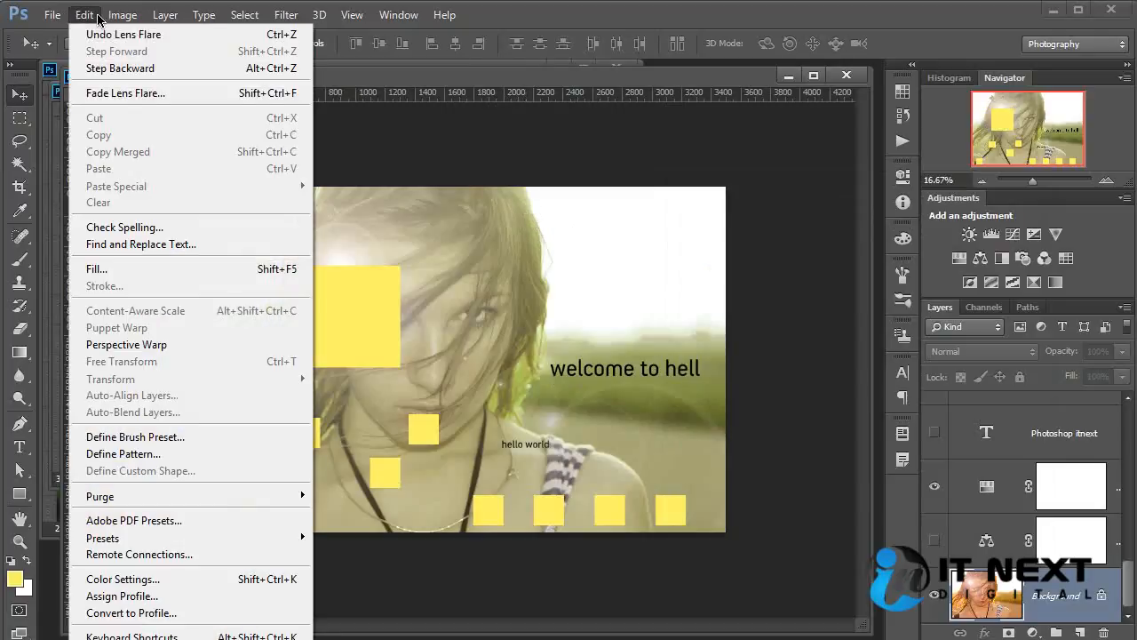
left_click(125, 91)
mouse_move(828, 334)
left_mouse_down()
mouse_move(807, 334)
mouse_move(846, 333)
left_mouse_up()
left_click(940, 334)
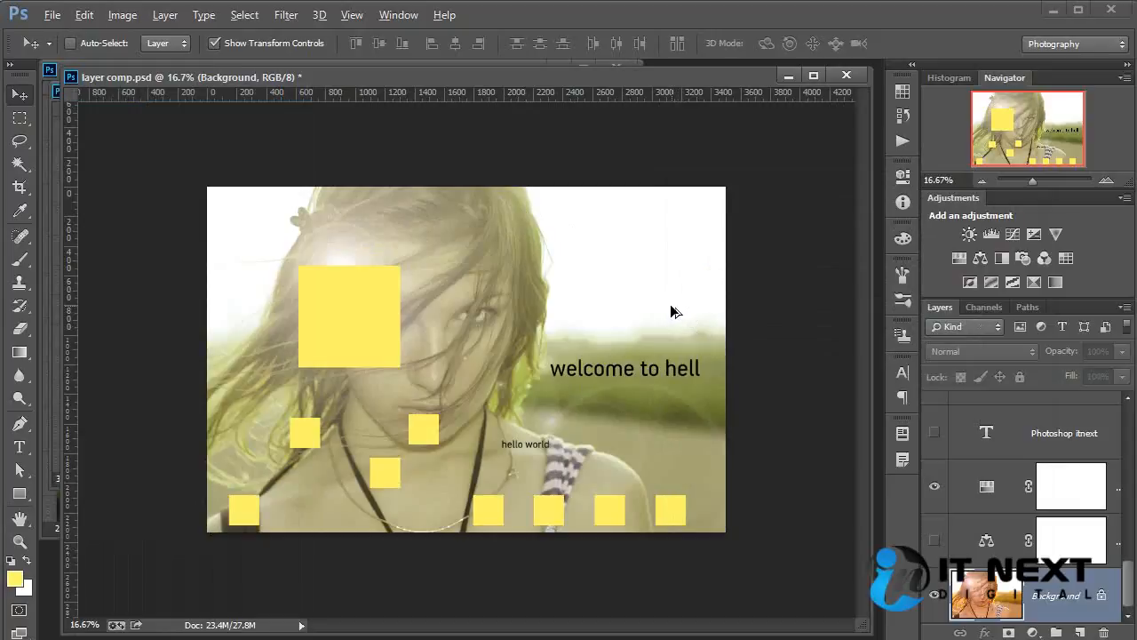
key("ctrl+z")
left_click(286, 14)
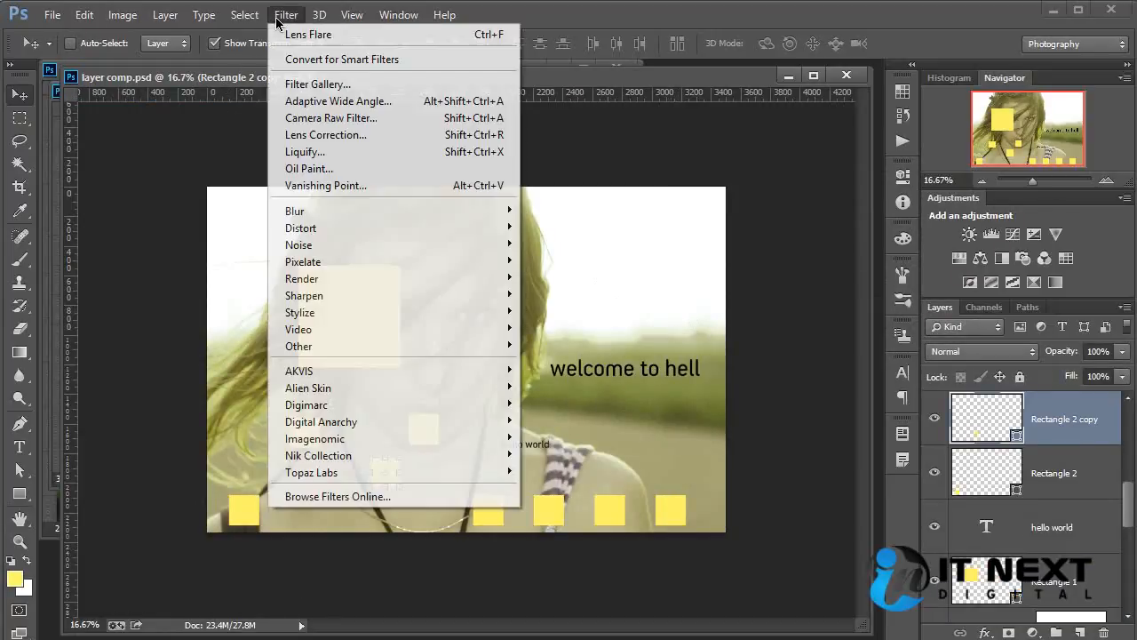
mouse_move(395, 375)
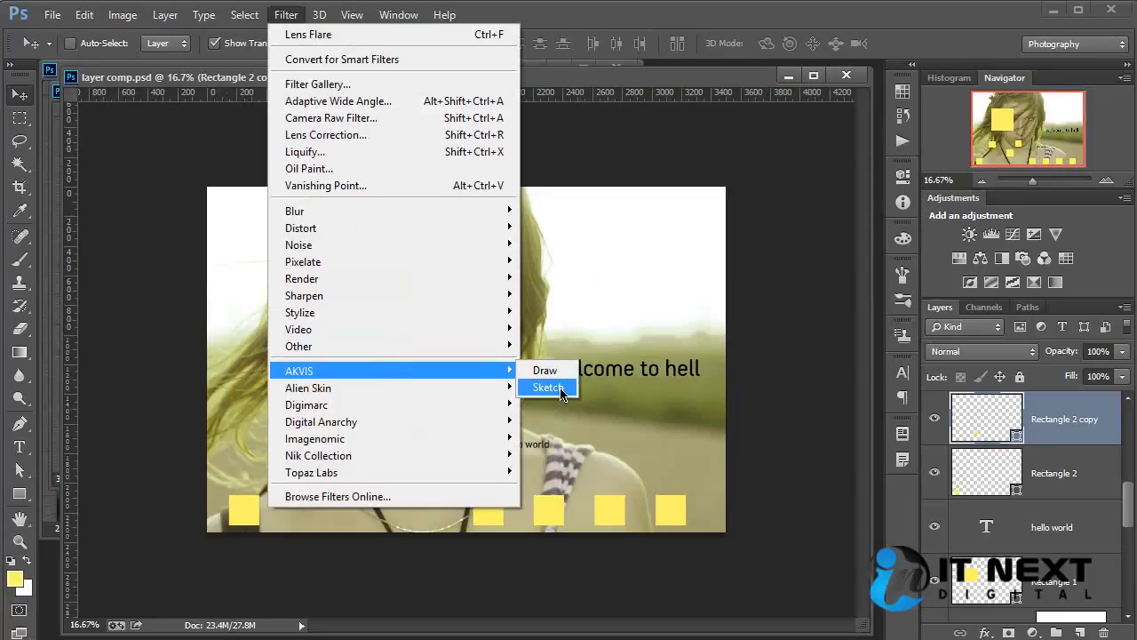
left_click(548, 388)
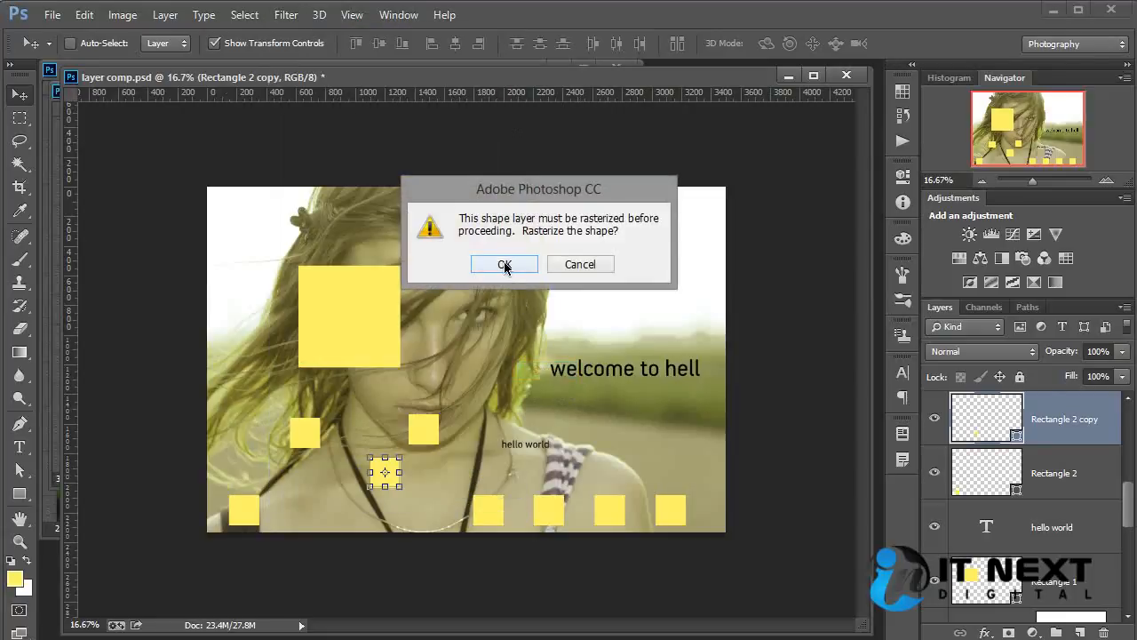
left_click(596, 267)
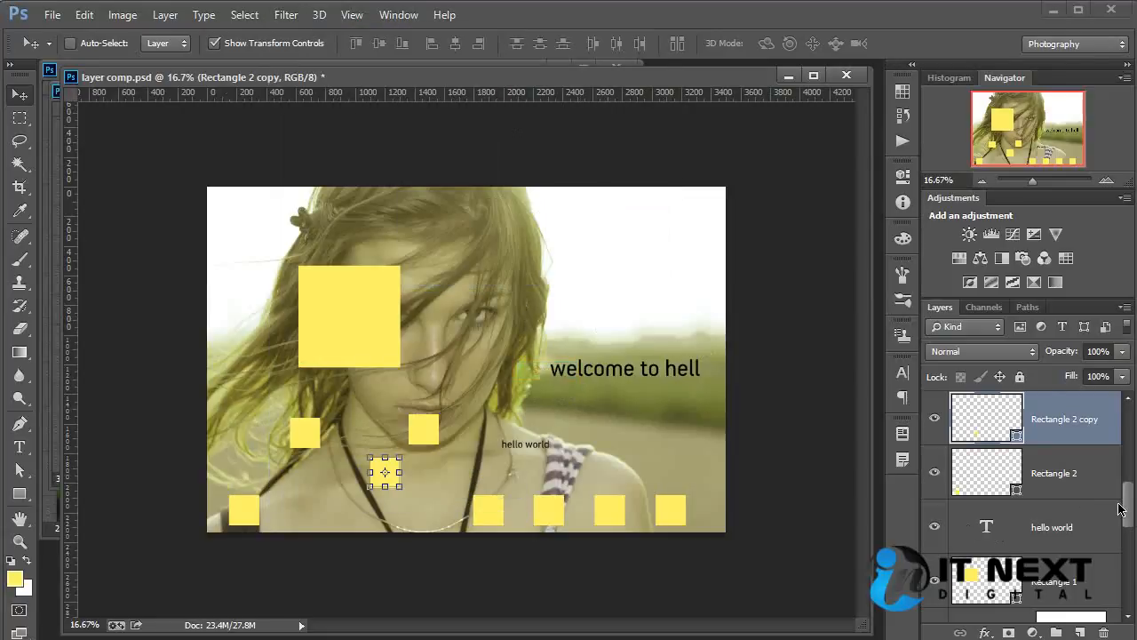
Step: Select the Background layer and apply the AKVIS Draw filter with its default settings
scroll(1119, 508, "down", 5)
left_click(1091, 613)
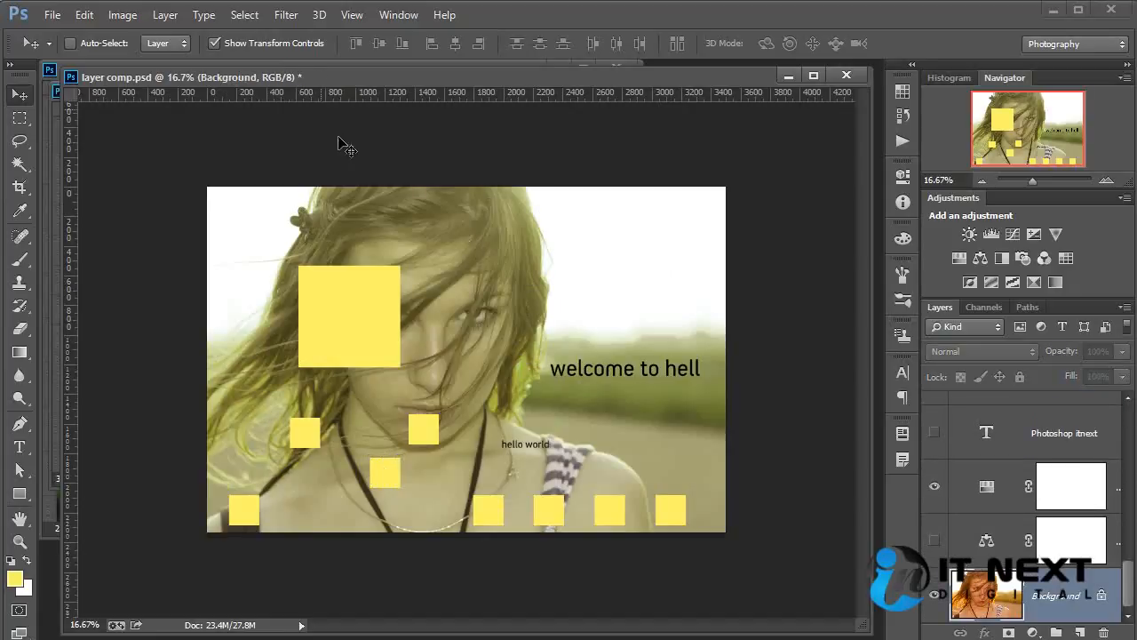
left_click(285, 15)
mouse_move(358, 370)
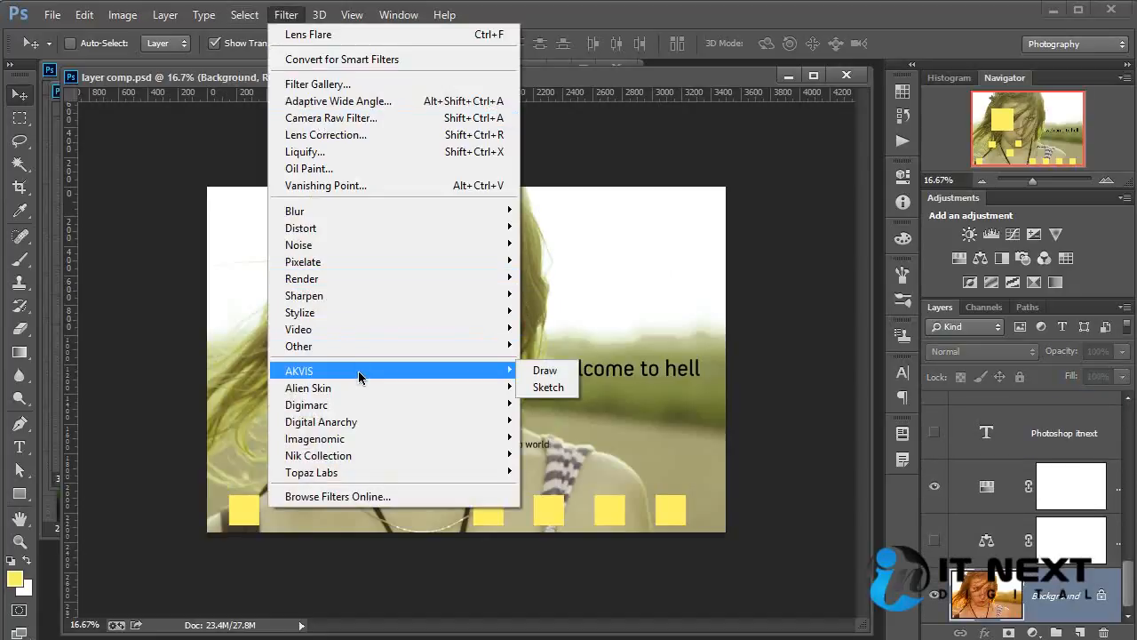
left_click(556, 373)
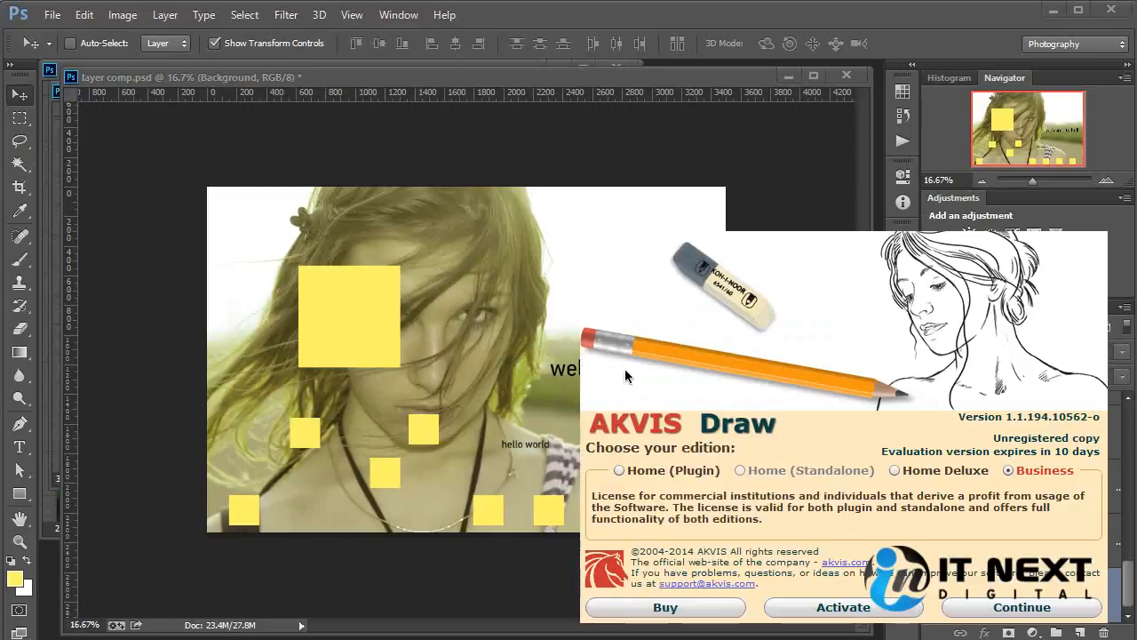
left_click(1056, 613)
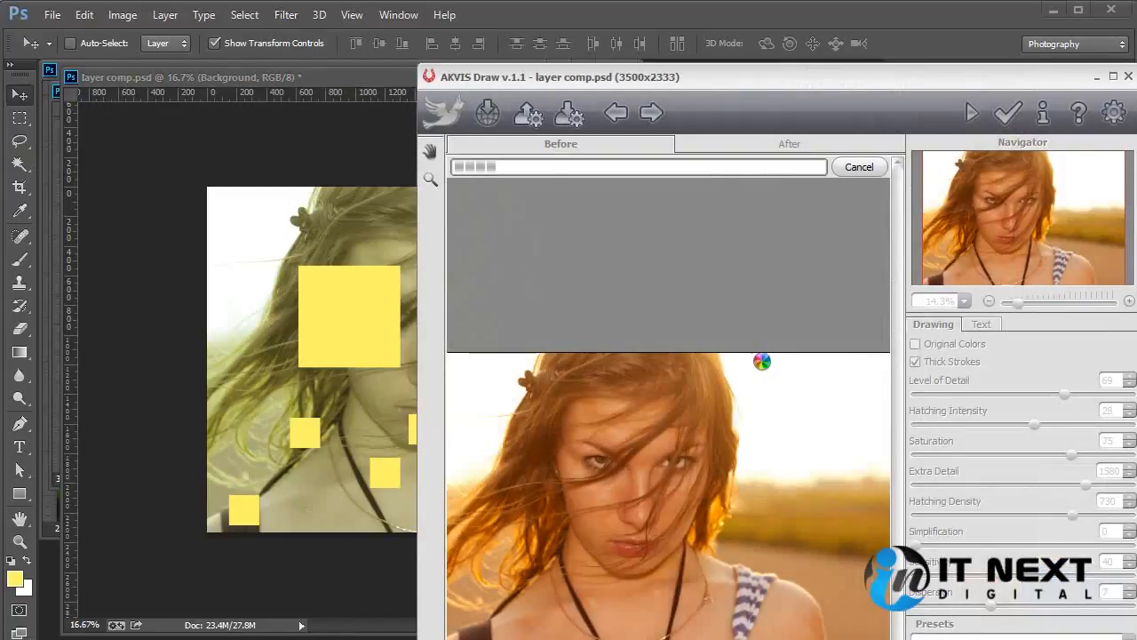
left_click_drag(812, 74, 637, 24)
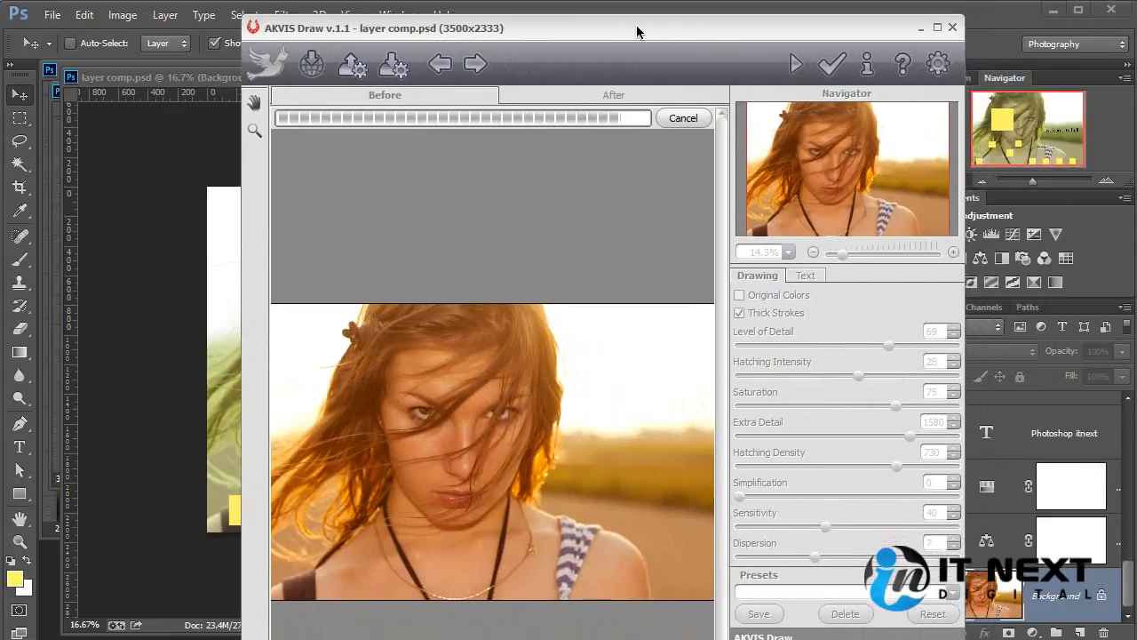
left_click(833, 67)
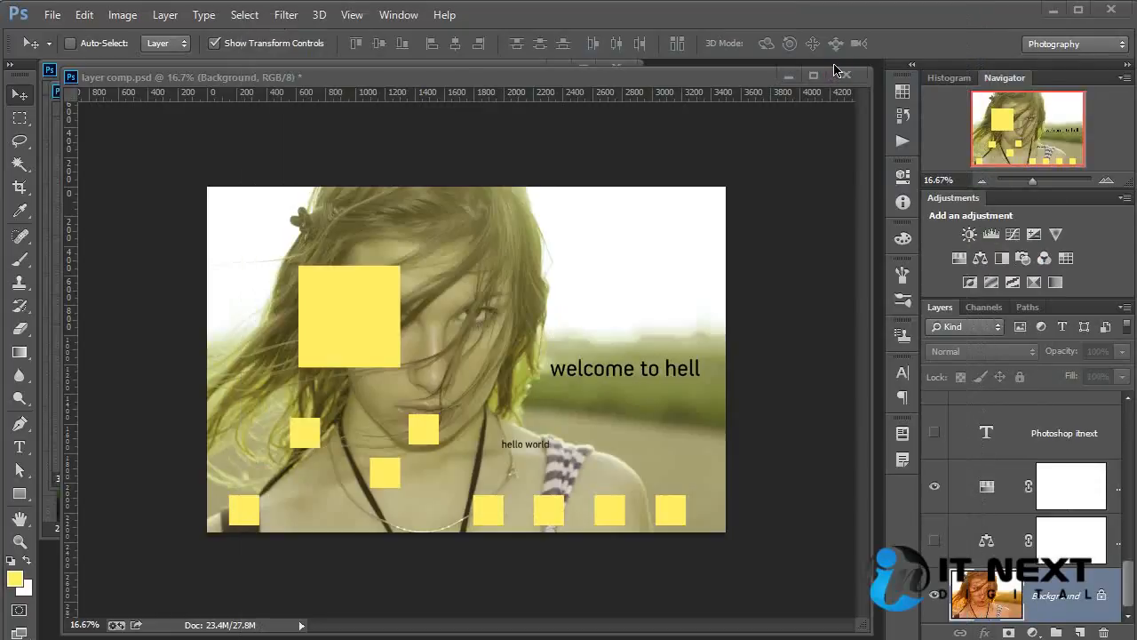
Step: Fade the Draw effect to 56% opacity using the Multiply blending mode
left_click(84, 15)
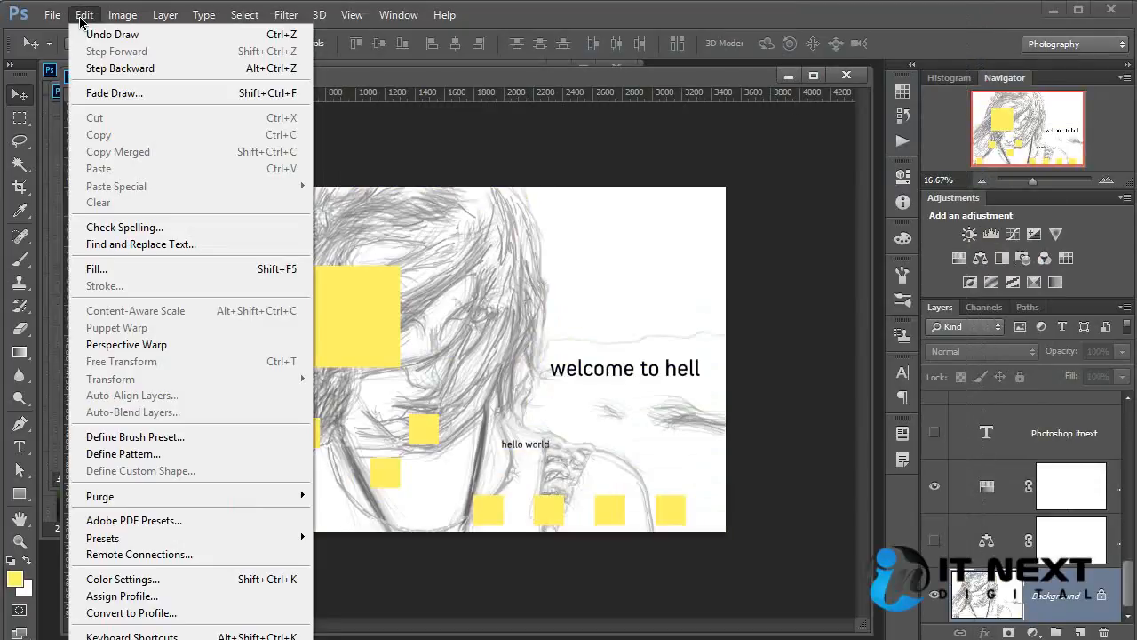
left_click(117, 89)
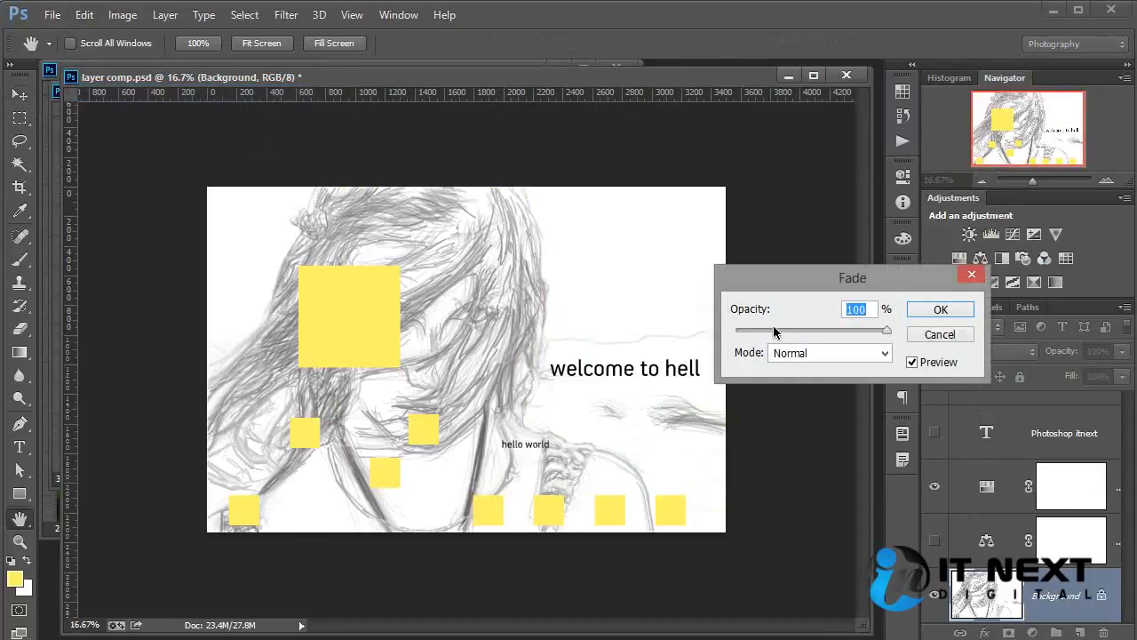
left_click(778, 332)
left_click_drag(788, 335, 822, 333)
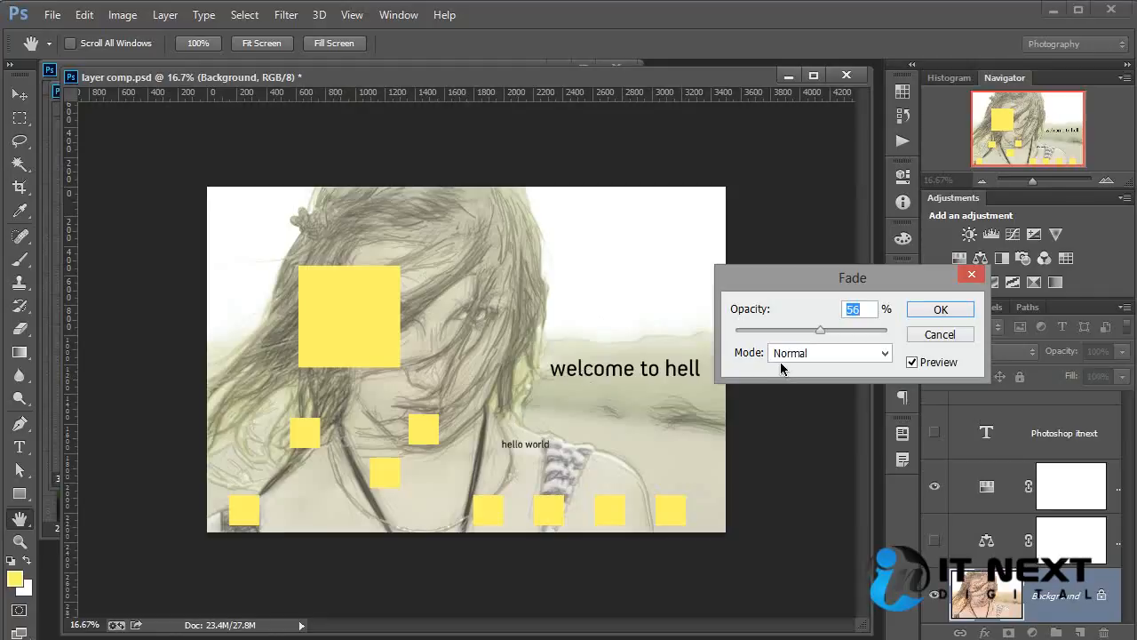
left_click(816, 352)
left_click(800, 427)
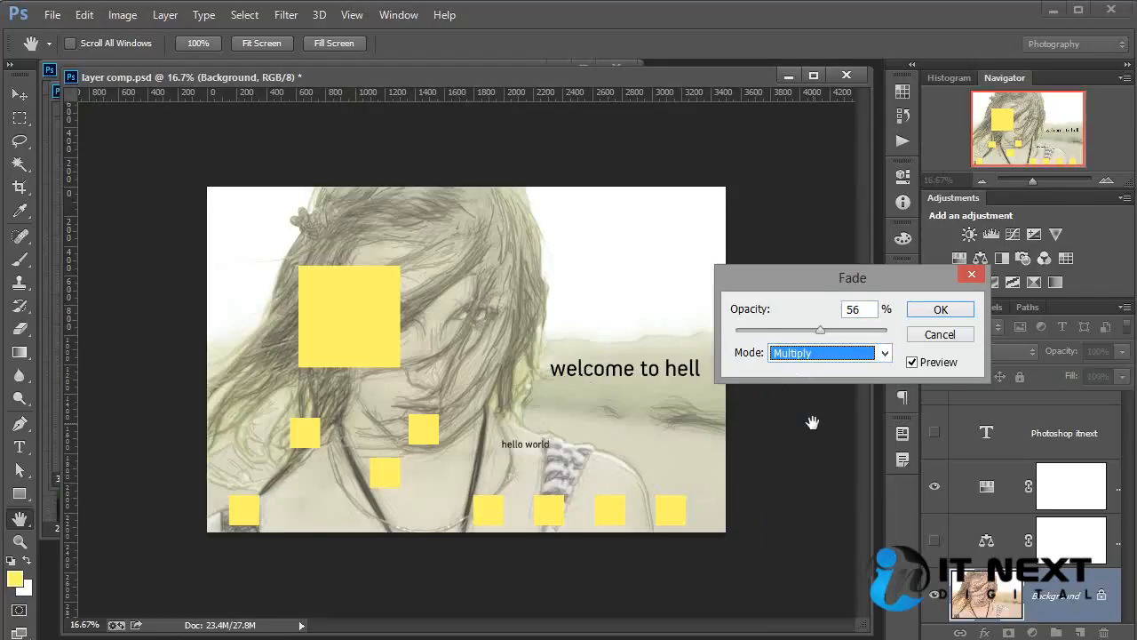
left_click(924, 311)
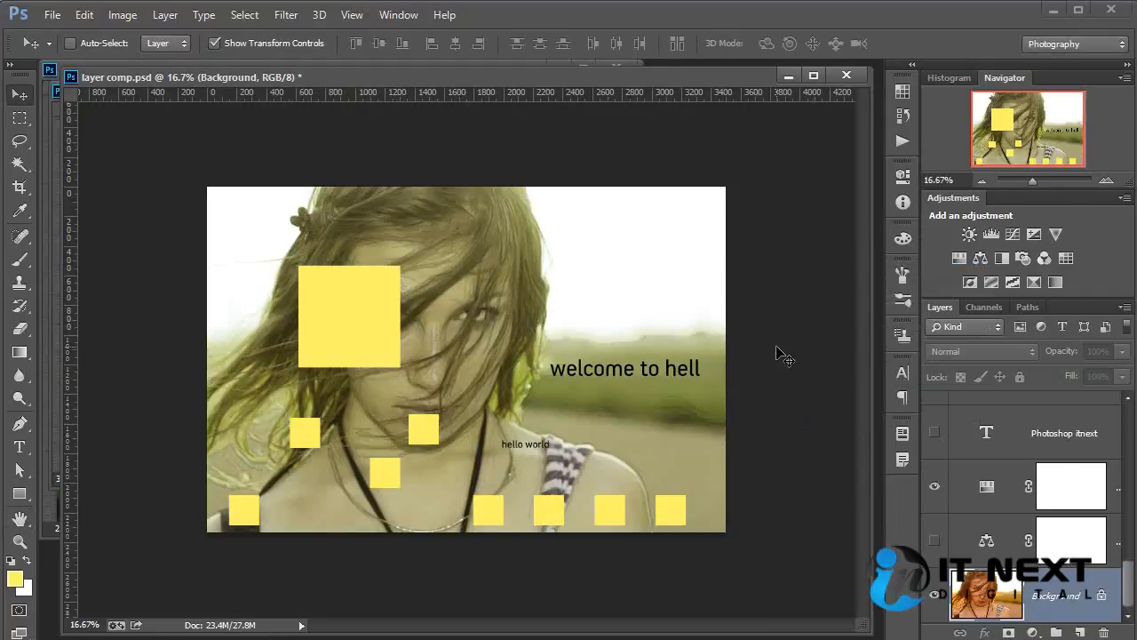
Step: Step backward through the history to remove the Draw fade and the Draw filter
key("alt+ctrl+z")
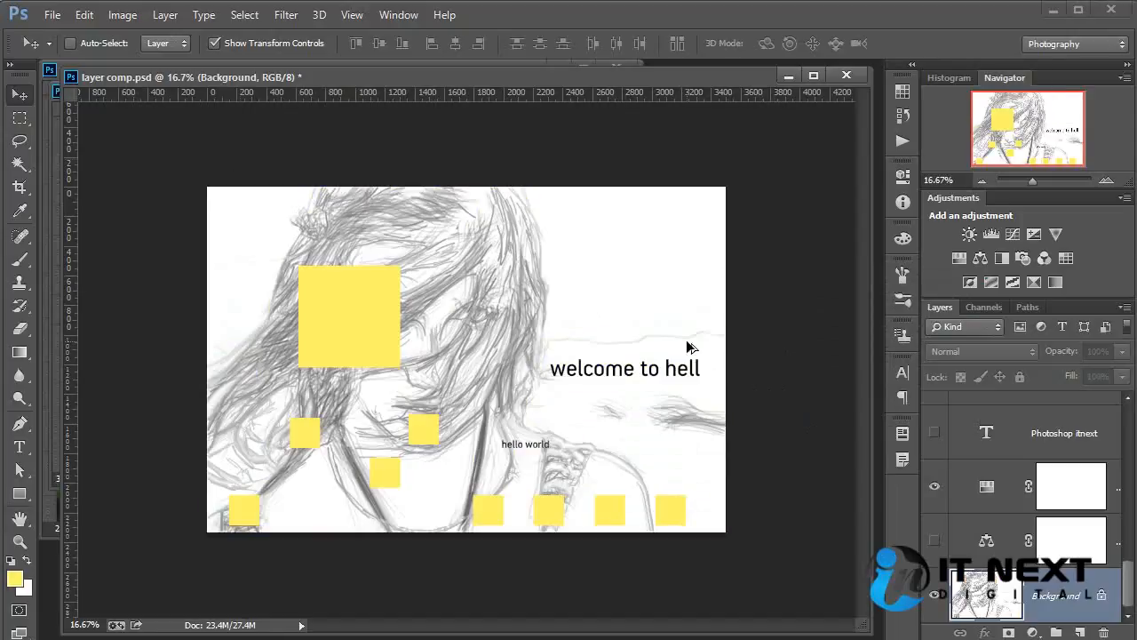
left_click(83, 14)
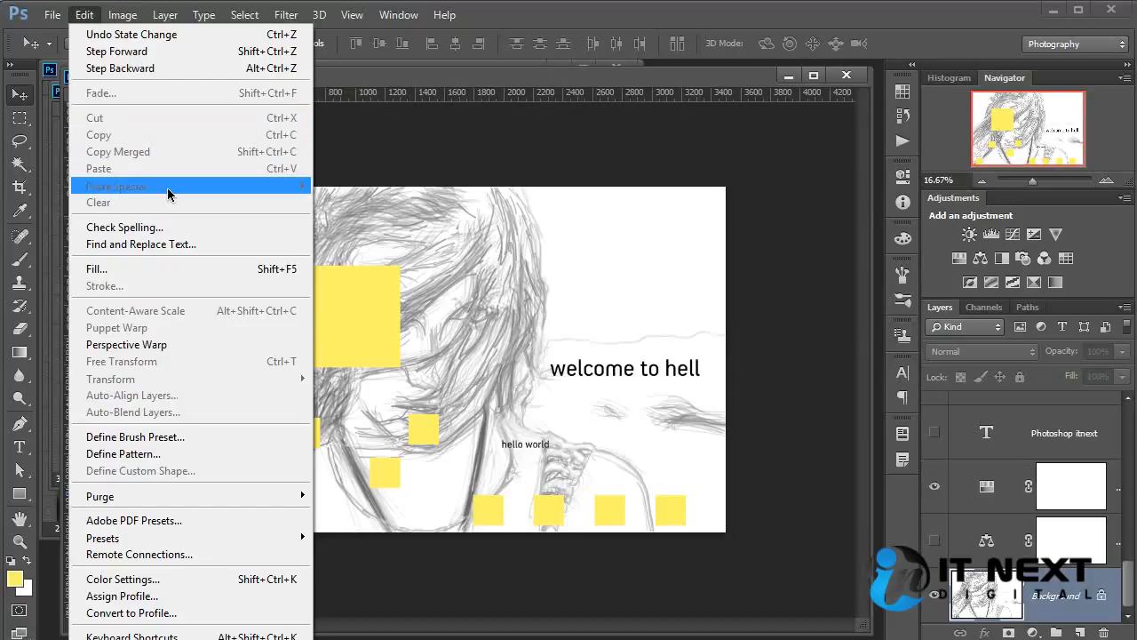
left_click(510, 83)
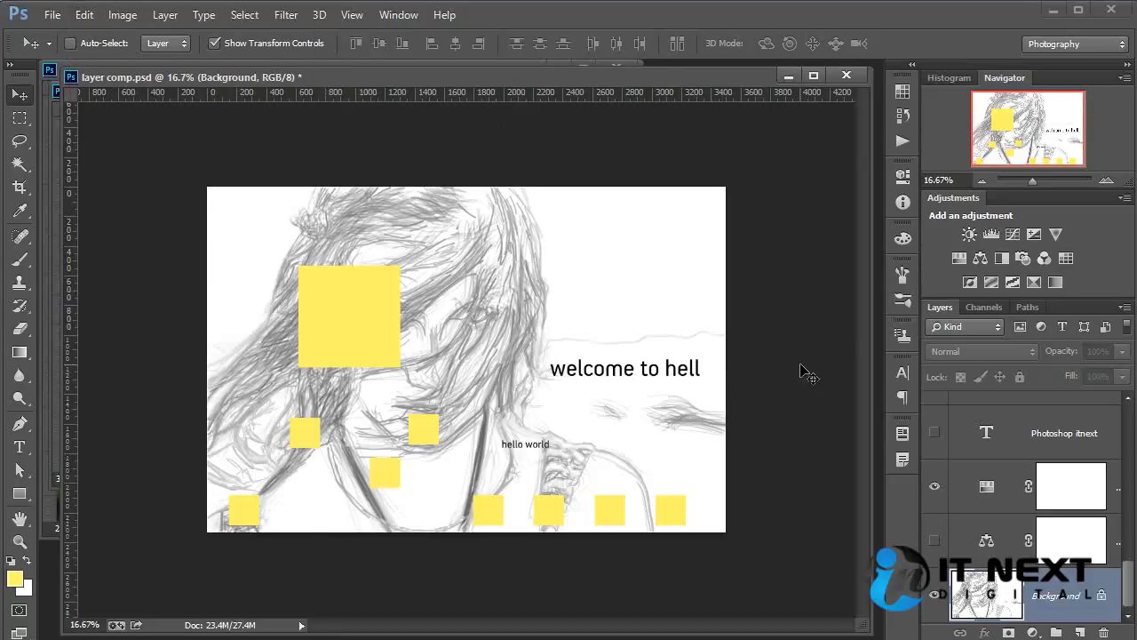
key("ctrl+alt+z")
key("ctrl+alt+z")
key("ctrl+alt+z")
key("ctrl+alt+z")
key("ctrl+alt+z")
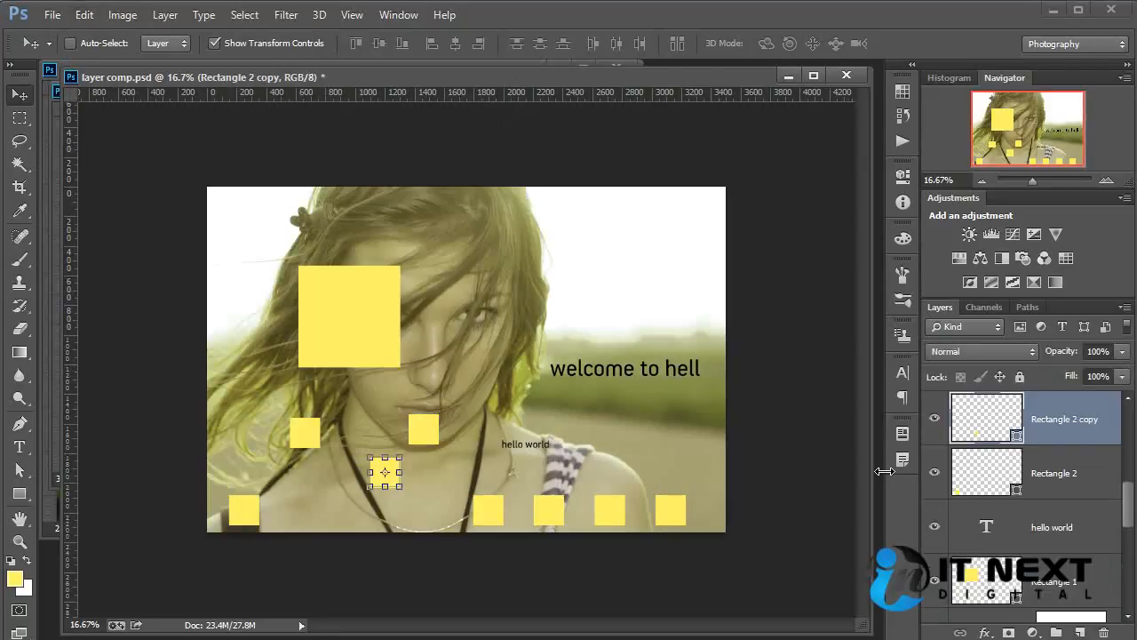
Step: Step through the history until the "welcome to hell" text and the small rectangles are back in their earlier positions
key("ctrl+shift+z")
key("ctrl+shift+z")
key("ctrl+shift+z")
key("ctrl+shift+z")
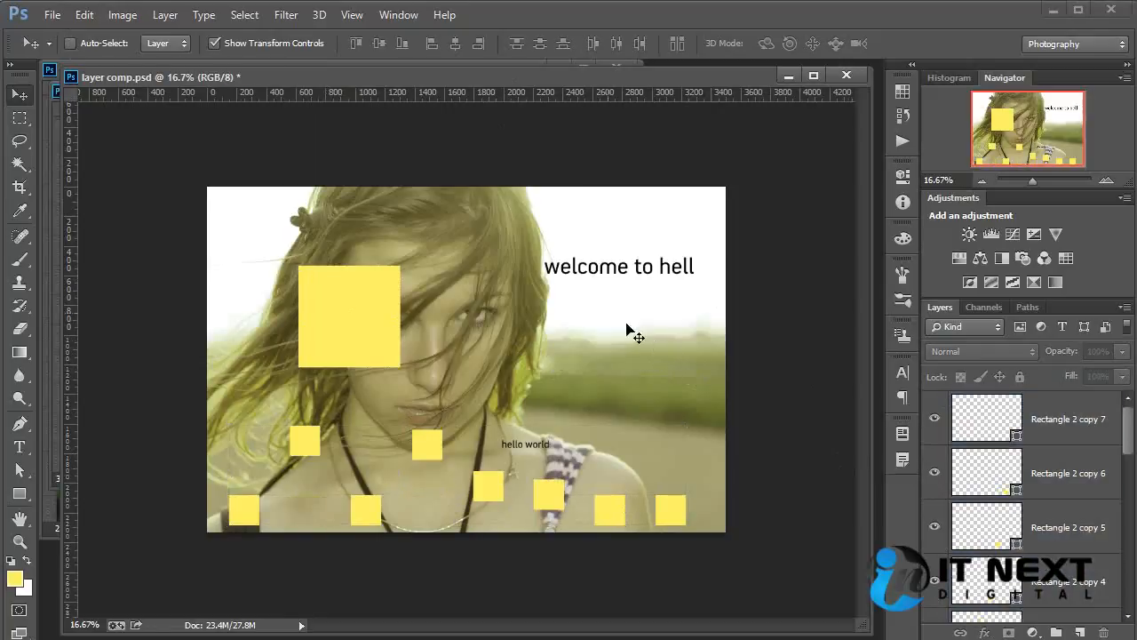
left_click(85, 15)
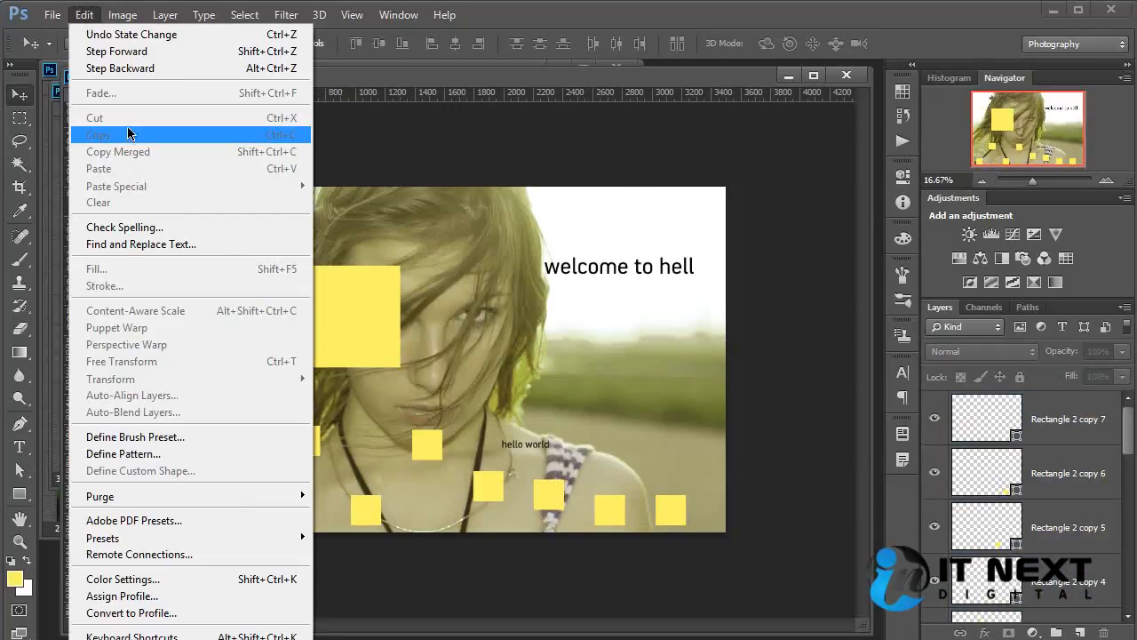
left_click(526, 343)
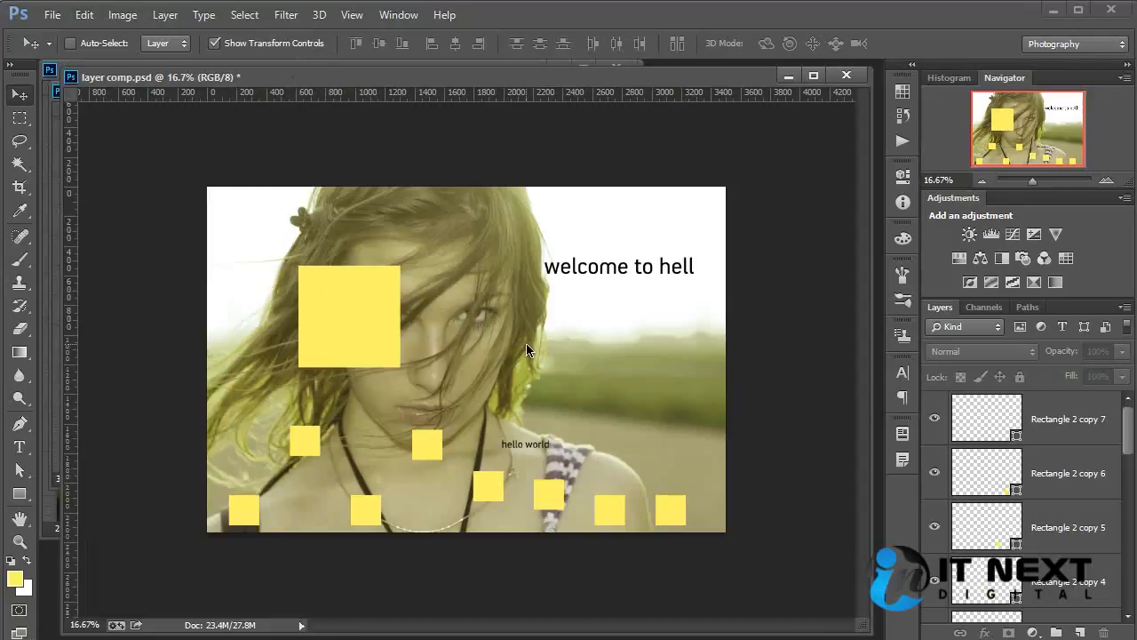
Step: Select the Background layer and draw a rectangular marquee between the "welcome to hell" and "hello world" texts
key("alt+comma")
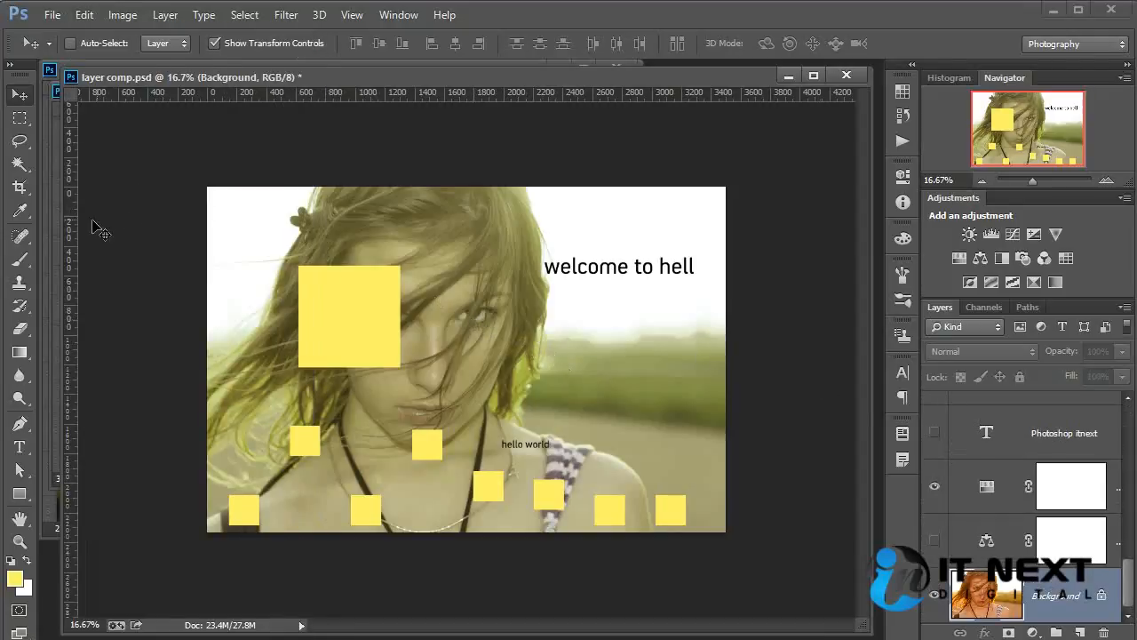
left_click(19, 119)
left_click_drag(483, 297, 638, 424)
left_click(84, 15)
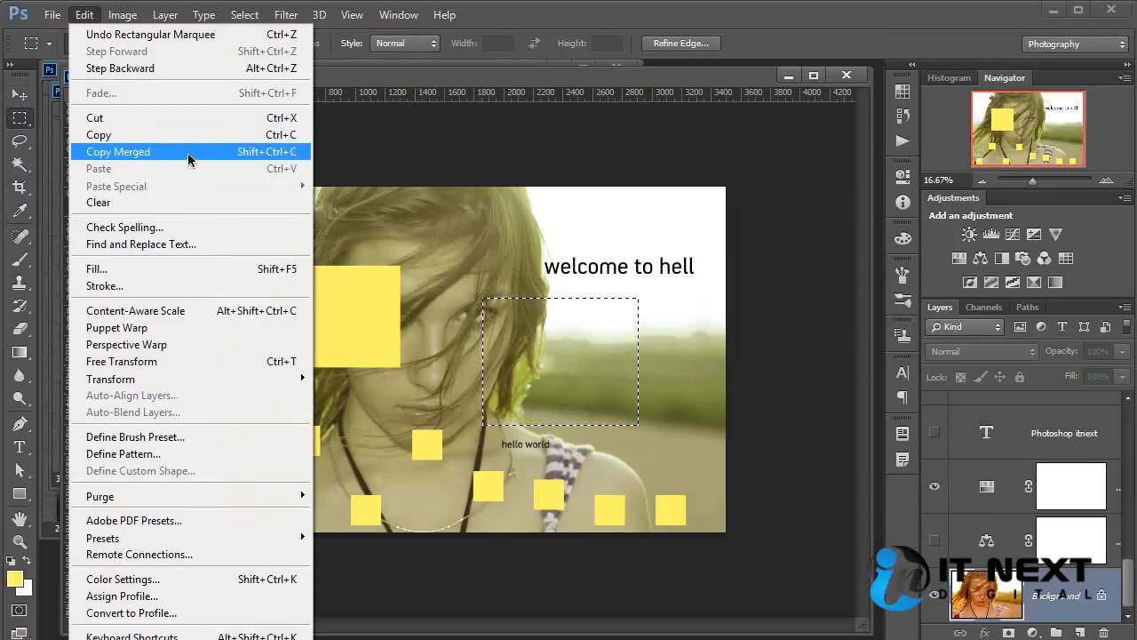
left_click(495, 217)
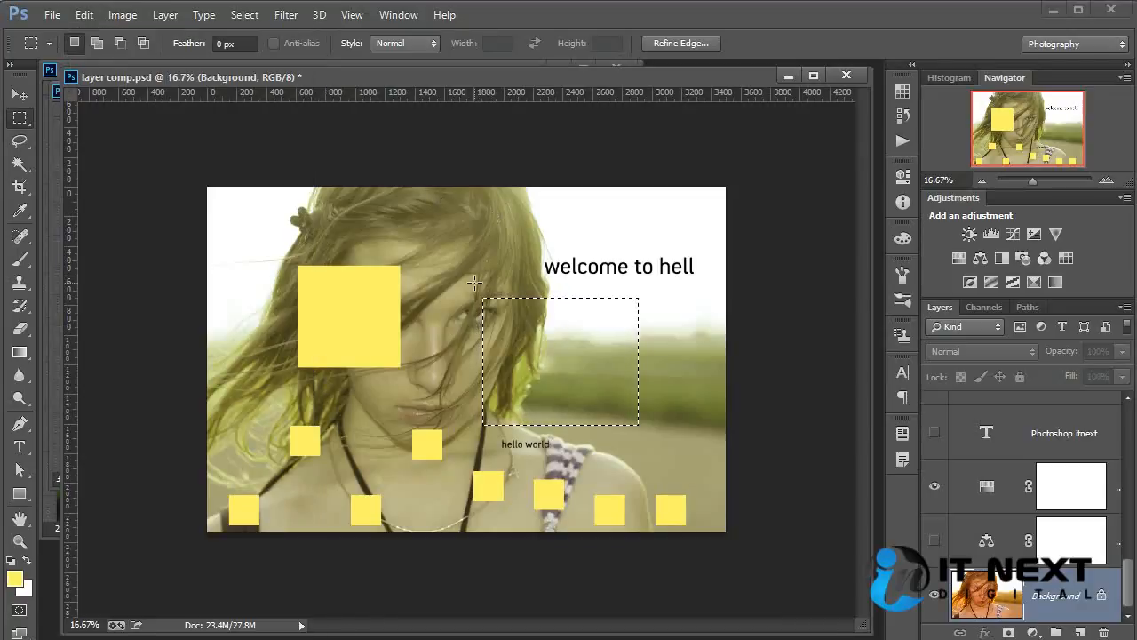
Step: Replace the selection with a rectangular marquee from the forehead to the "welcome to hell" text and cut that area from the Background layer
left_click(470, 262)
left_click_drag(342, 218, 607, 329)
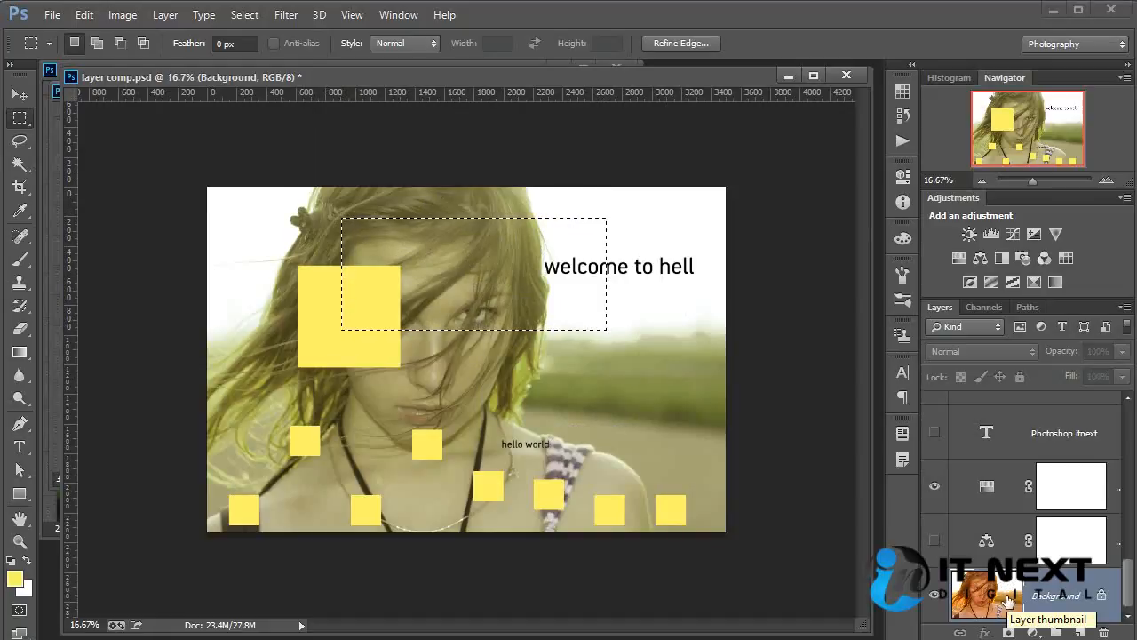
left_click(82, 16)
left_click(116, 117)
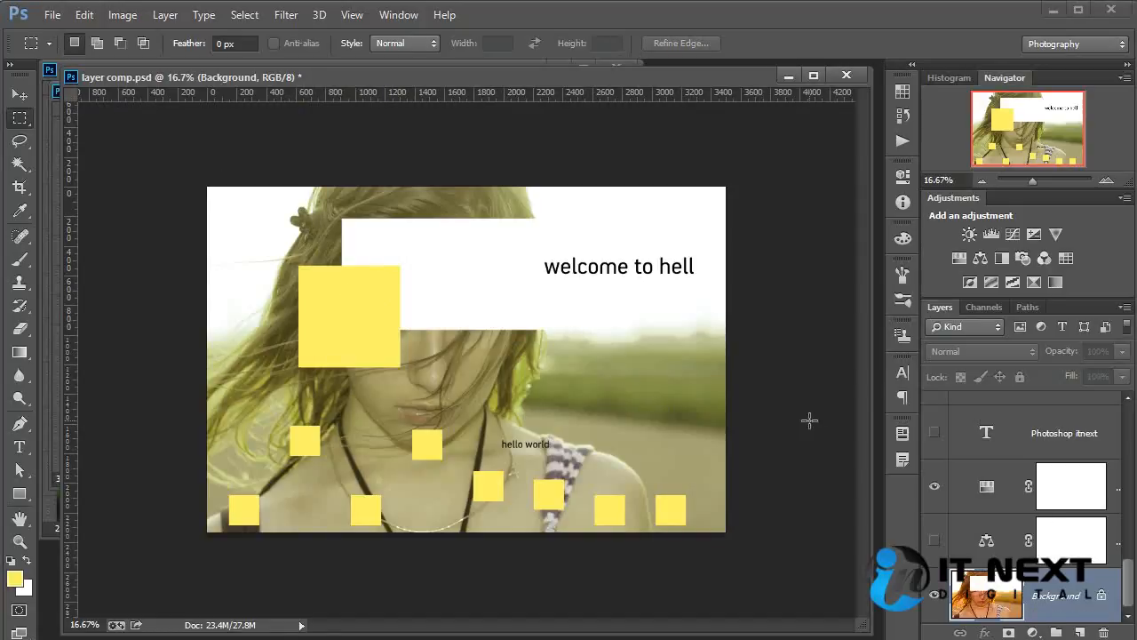
Step: Create a new 1781 × 751 pixel document from the Clipboard preset, paste the cut area into it and close it
left_click(52, 15)
left_click(40, 34)
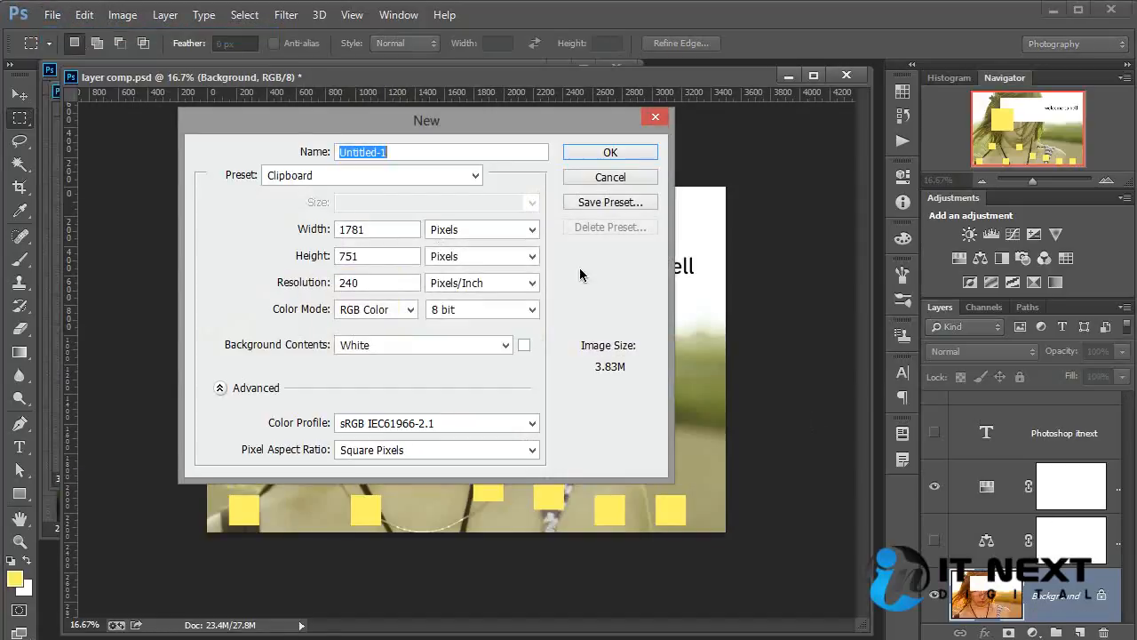
left_click(598, 152)
left_click(85, 16)
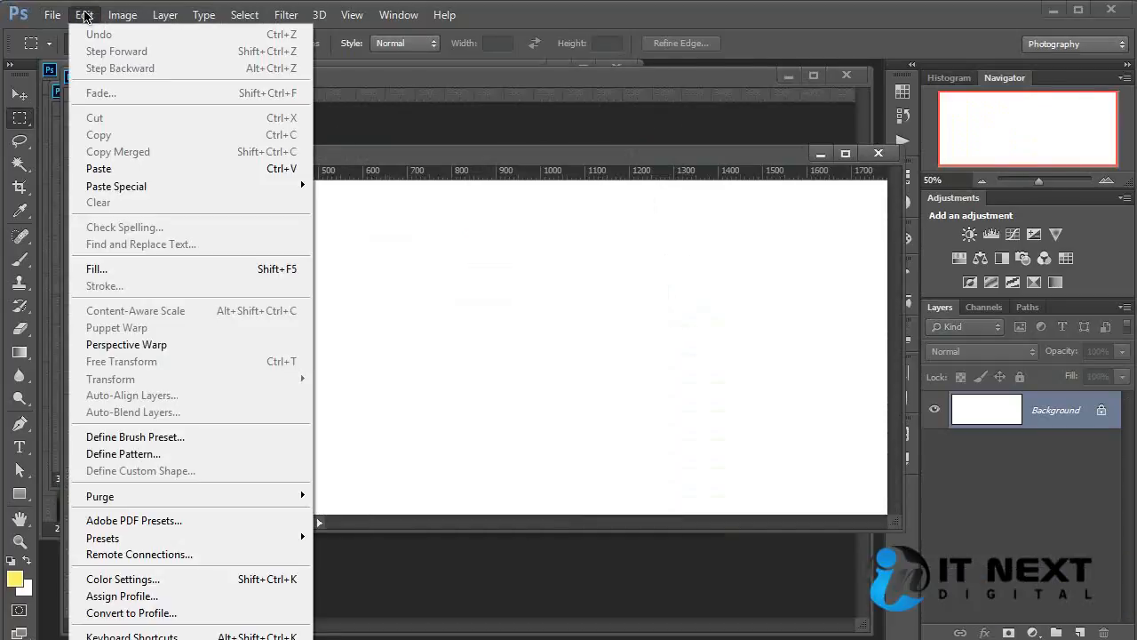
left_click(135, 169)
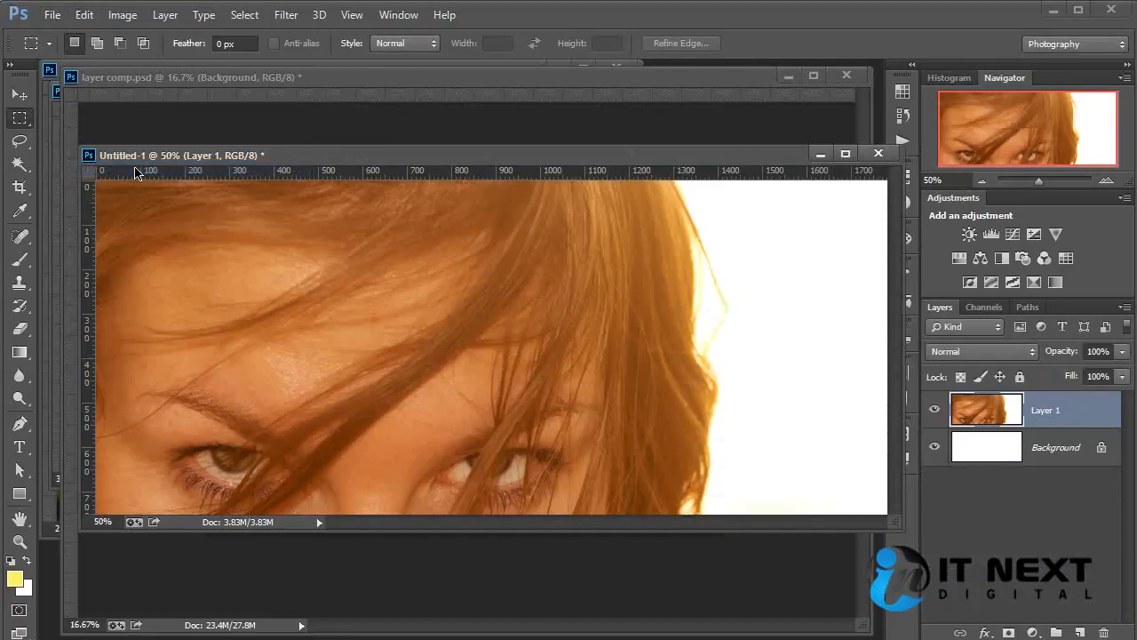
key("ctrl+z")
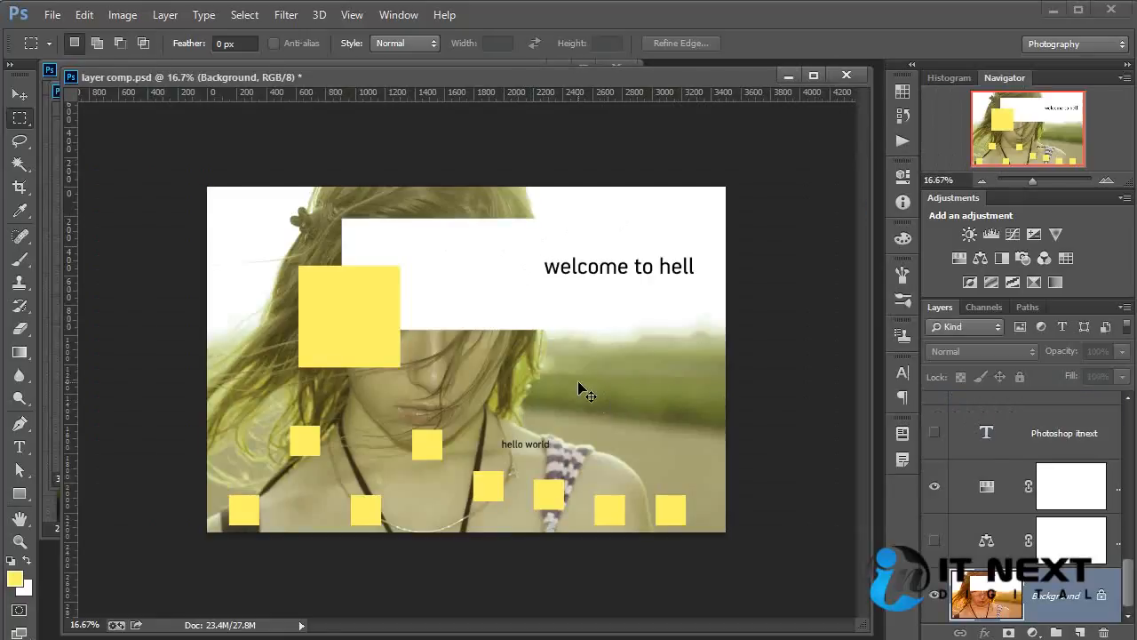
Step: Paste the cut area into layer comp.psd with the regular Paste command and undo the paste
left_click(84, 16)
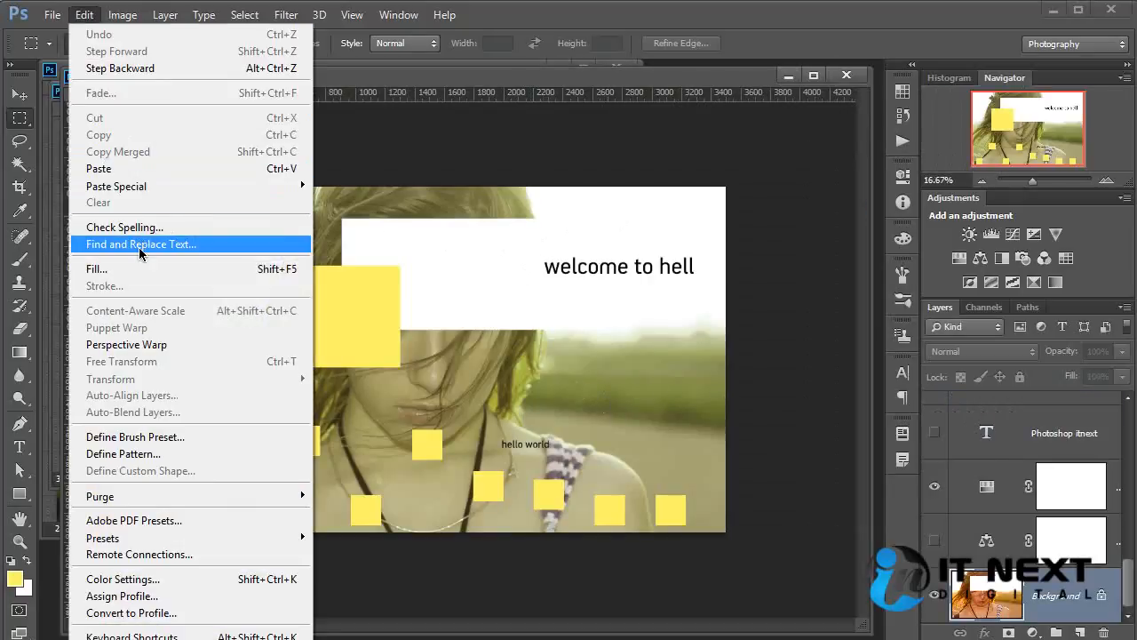
left_click(153, 168)
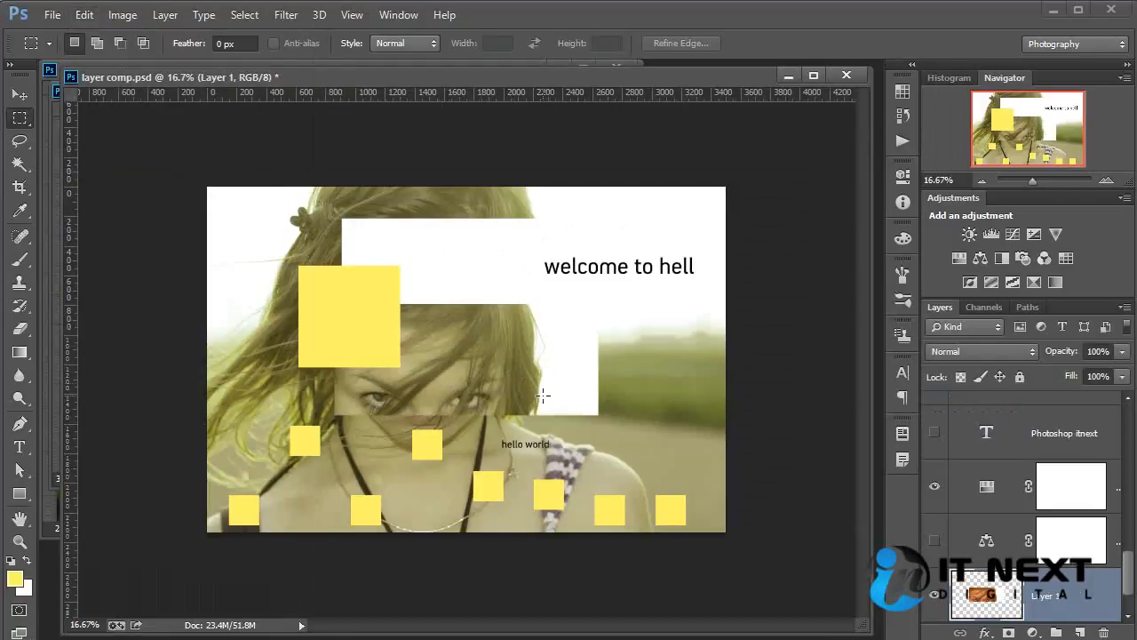
key("ctrl+z")
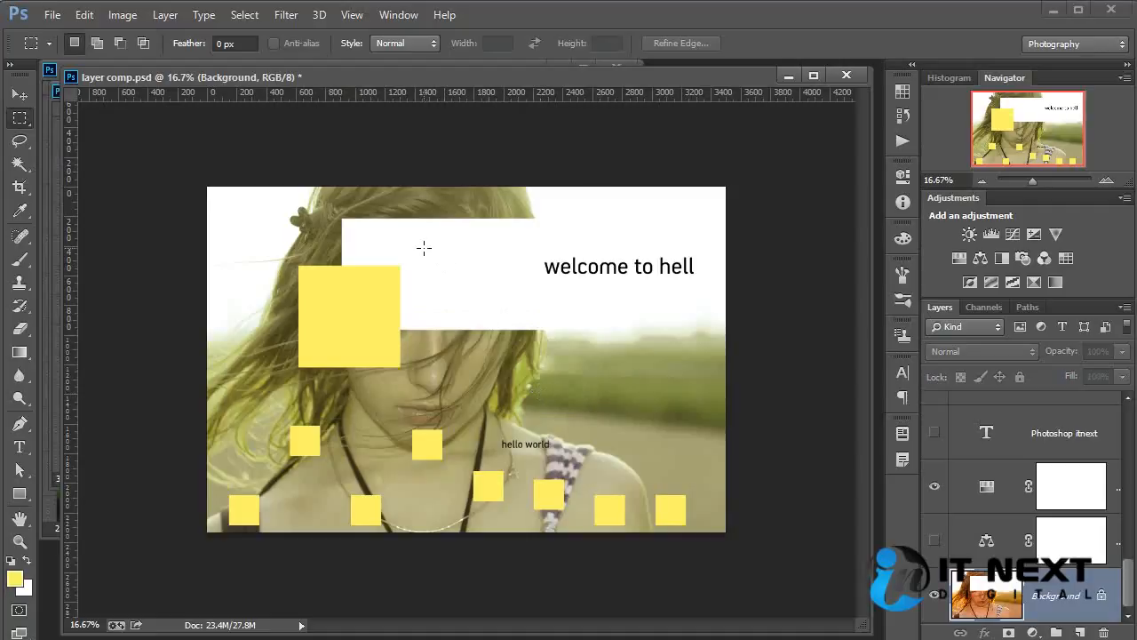
Step: Paste the cut area back at its original position using Paste in Place and undo it
left_click(83, 15)
mouse_move(190, 188)
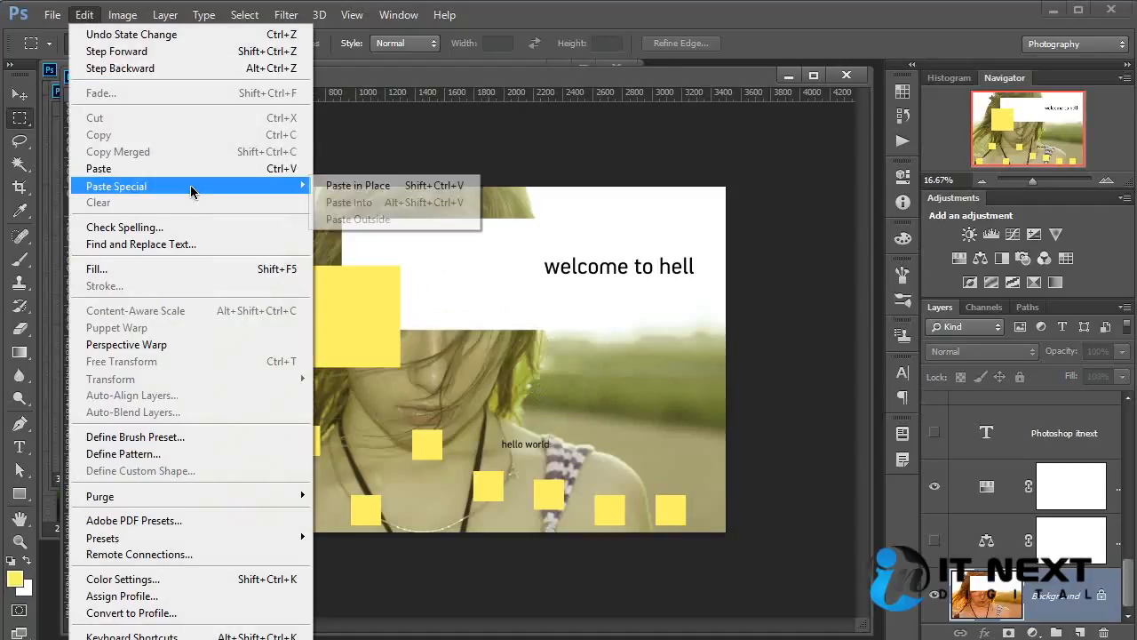
left_click(384, 183)
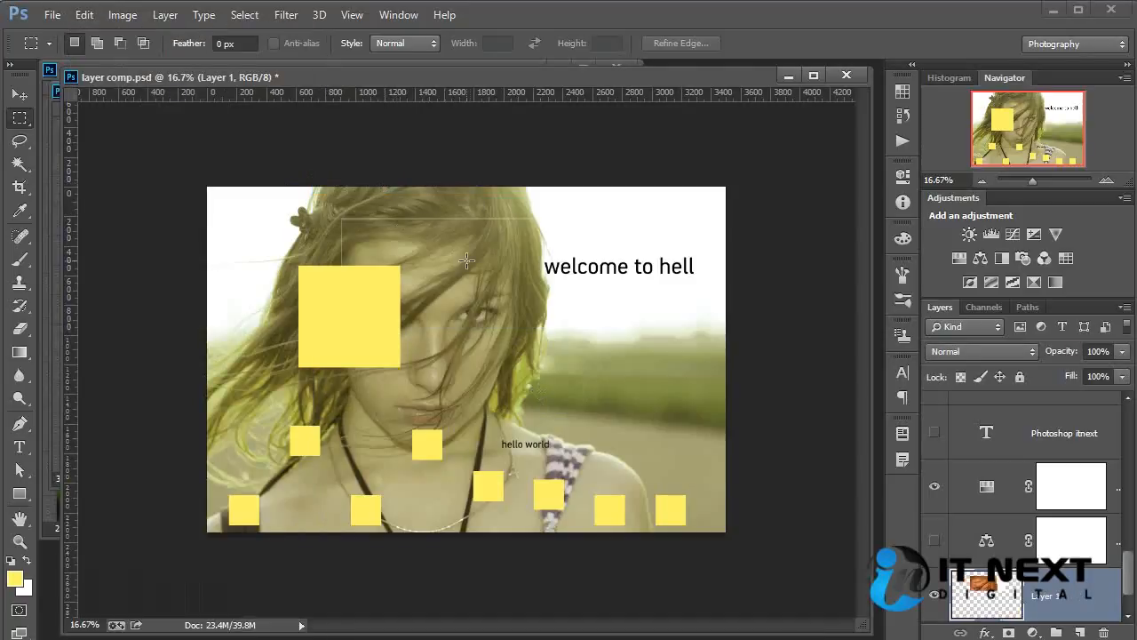
key("ctrl+z")
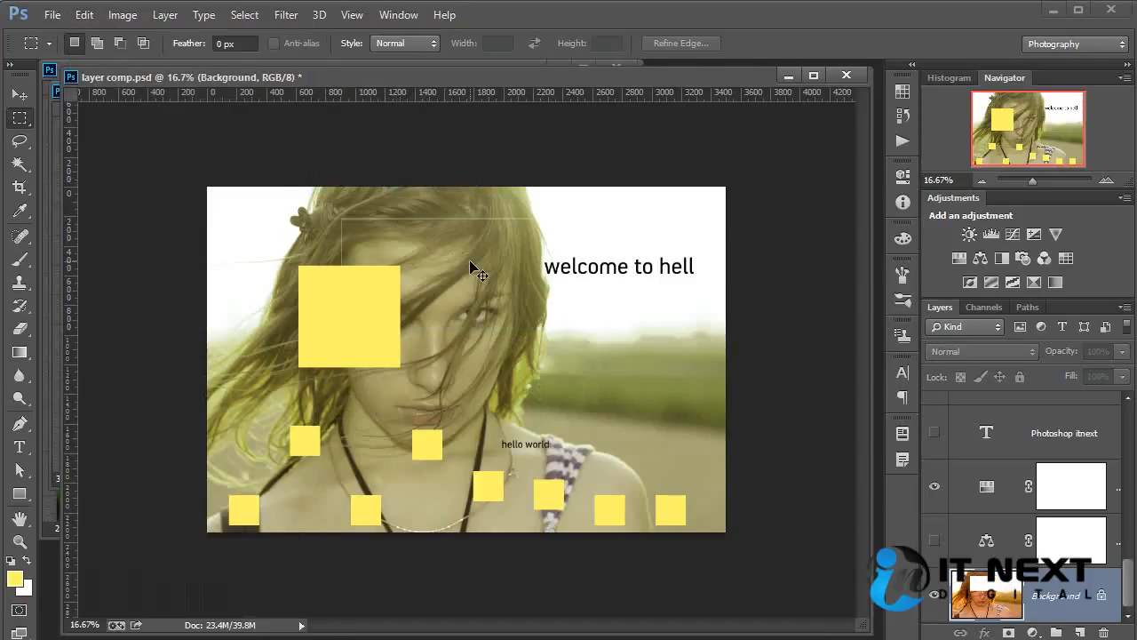
Step: Step back to before the cut and copy the selected area of the Background layer
key("ctrl+alt+z")
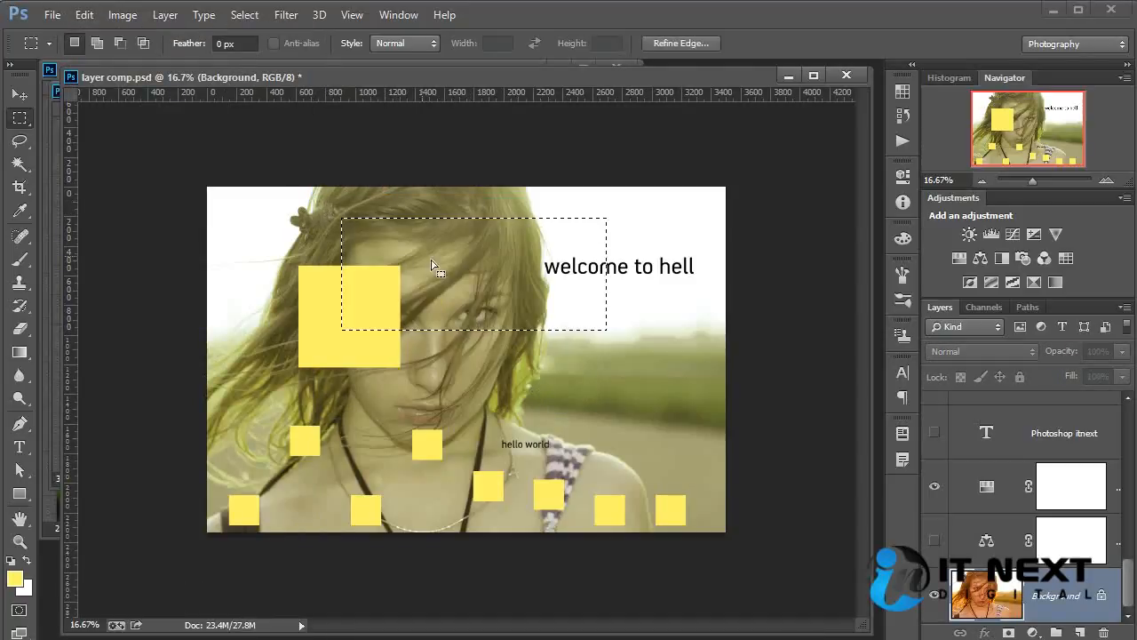
left_click(83, 15)
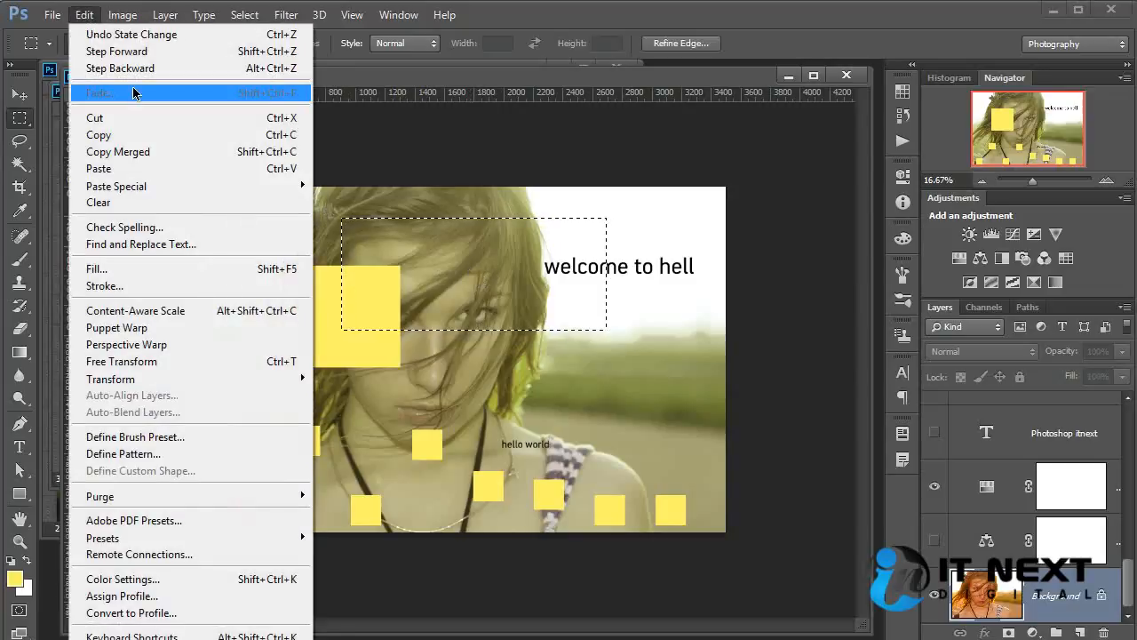
left_click(138, 136)
Step: Paste the copied area into a new 1781 × 751 pixel Clipboard-preset document, and close that document without saving
left_click(50, 15)
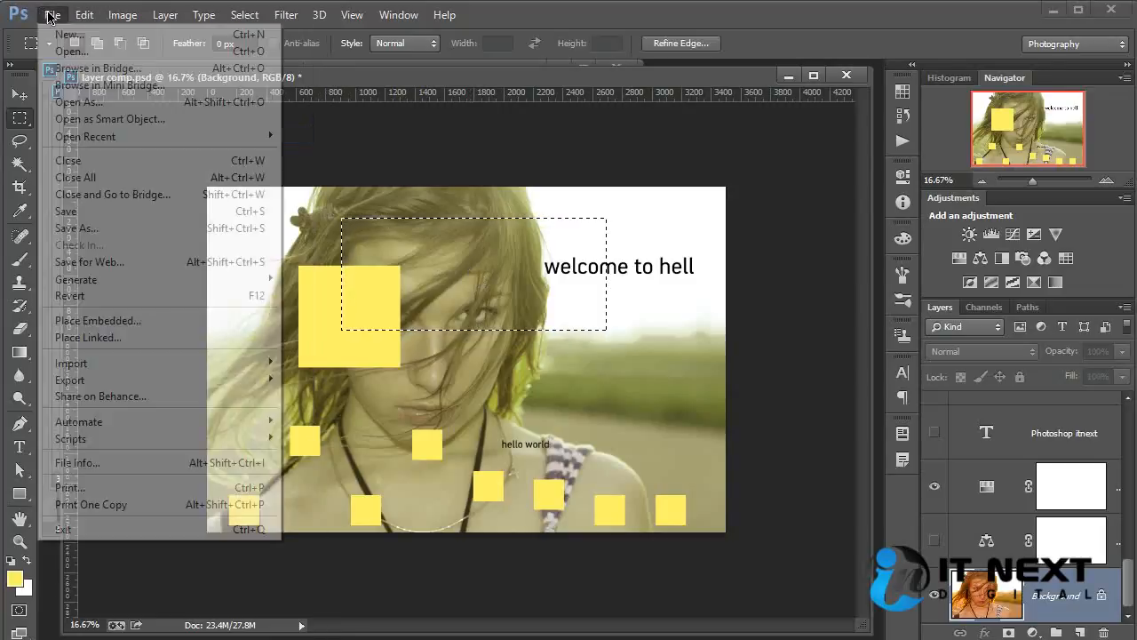
left_click(50, 33)
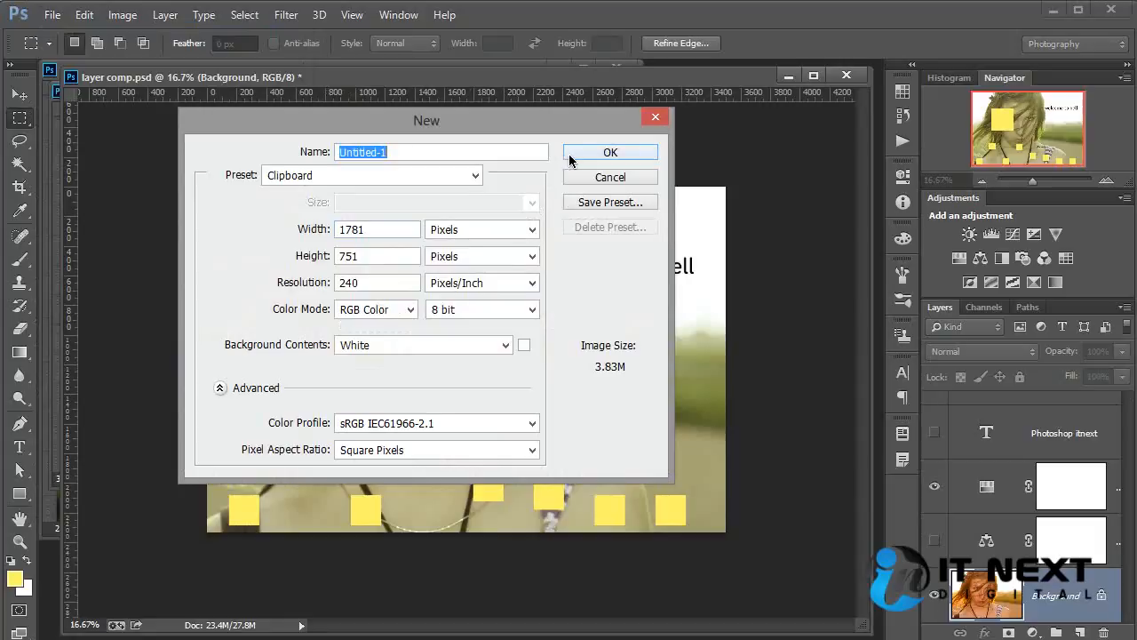
left_click(606, 153)
left_click(84, 15)
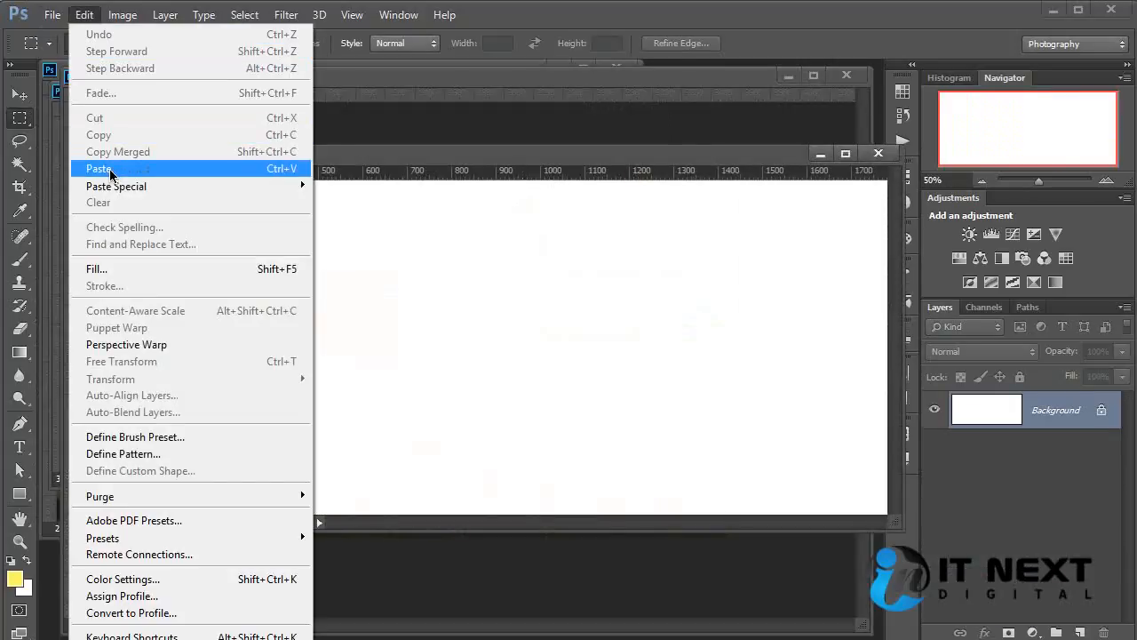
left_click(101, 169)
left_click(877, 153)
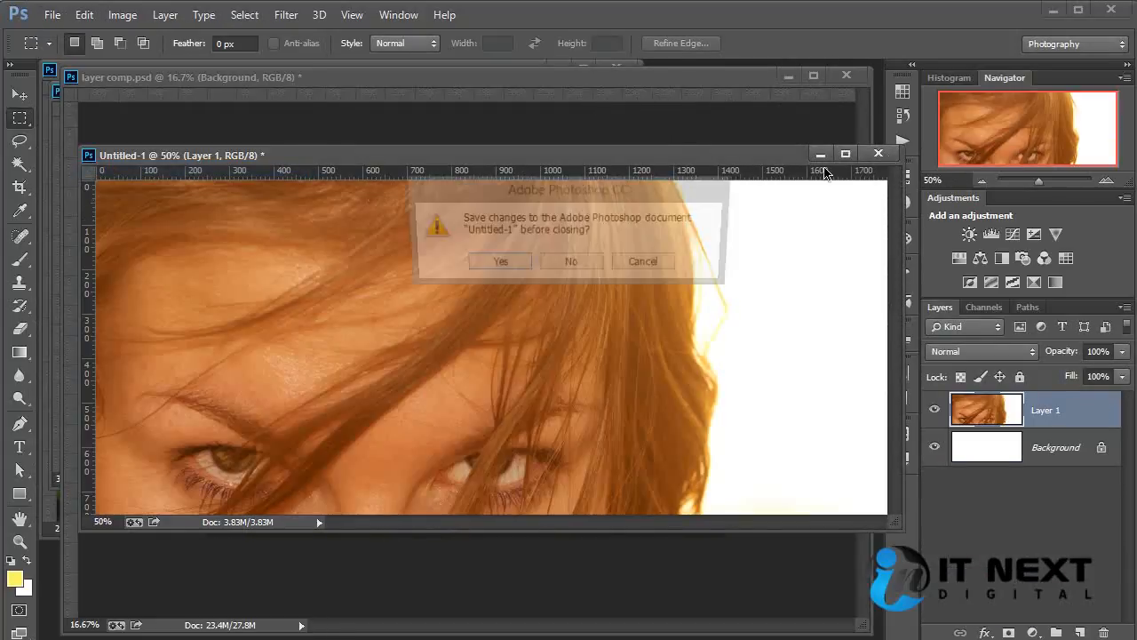
left_click(577, 261)
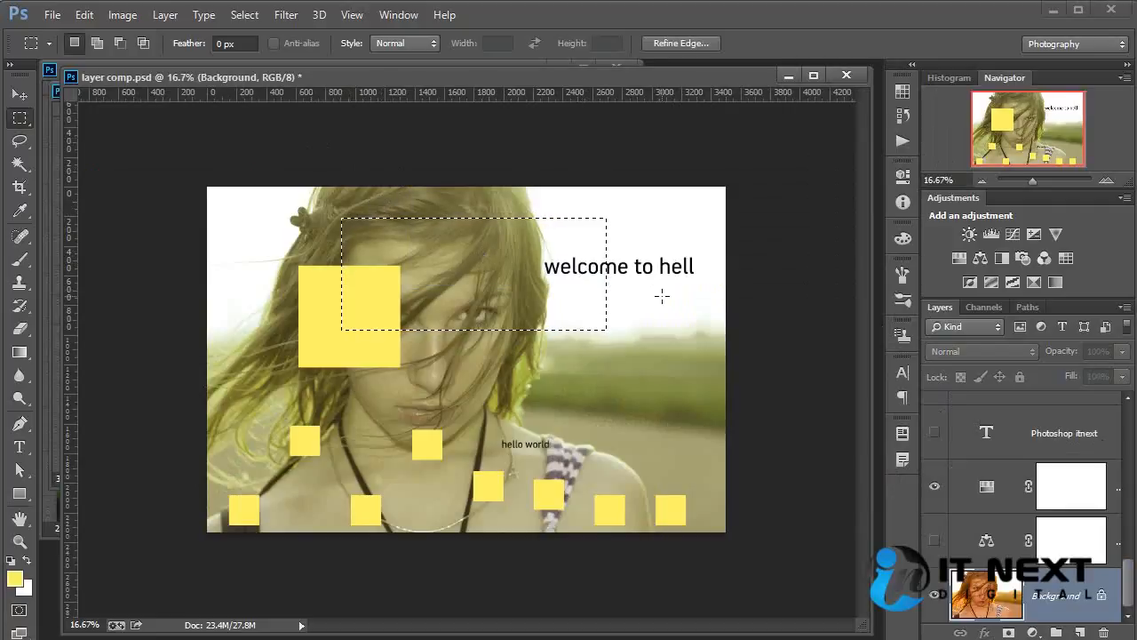
Step: Paste the copied area into layer comp.psd with the marquee still active and undo the paste
left_click(88, 18)
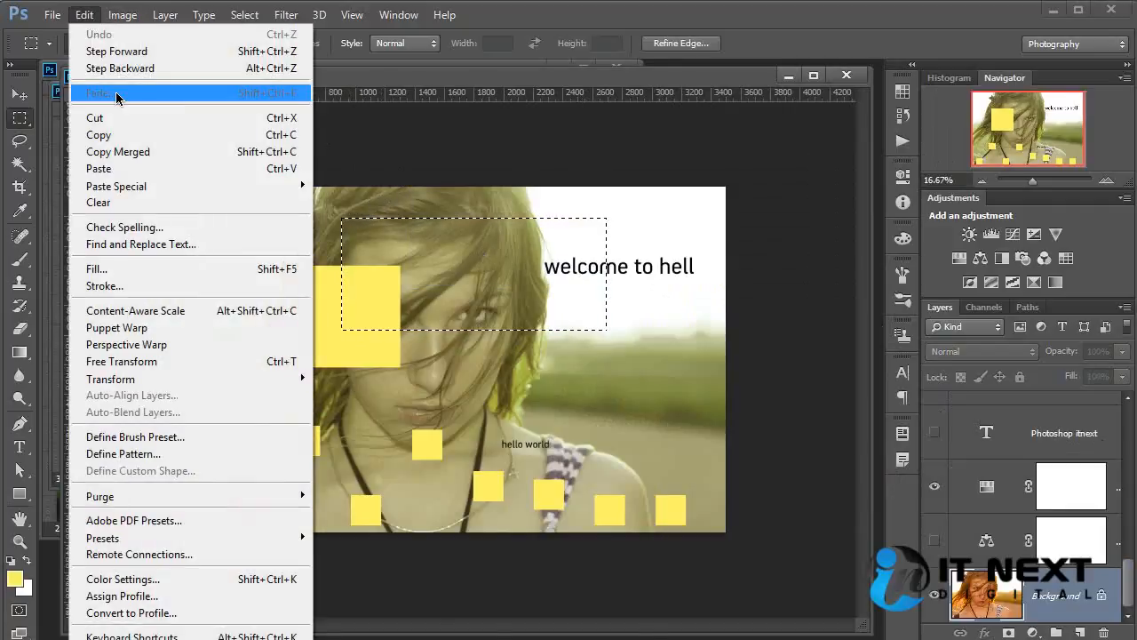
left_click(151, 168)
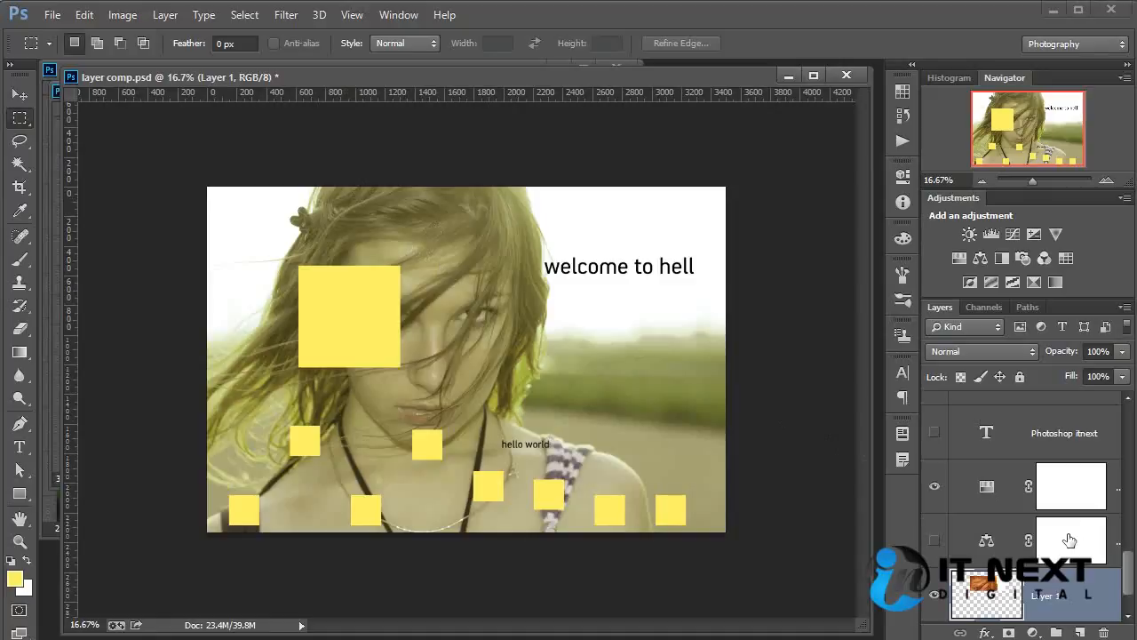
key("ctrl+z")
Step: Clear the selection, try a regular paste of the copied area without it, and undo the paste
left_click(655, 366)
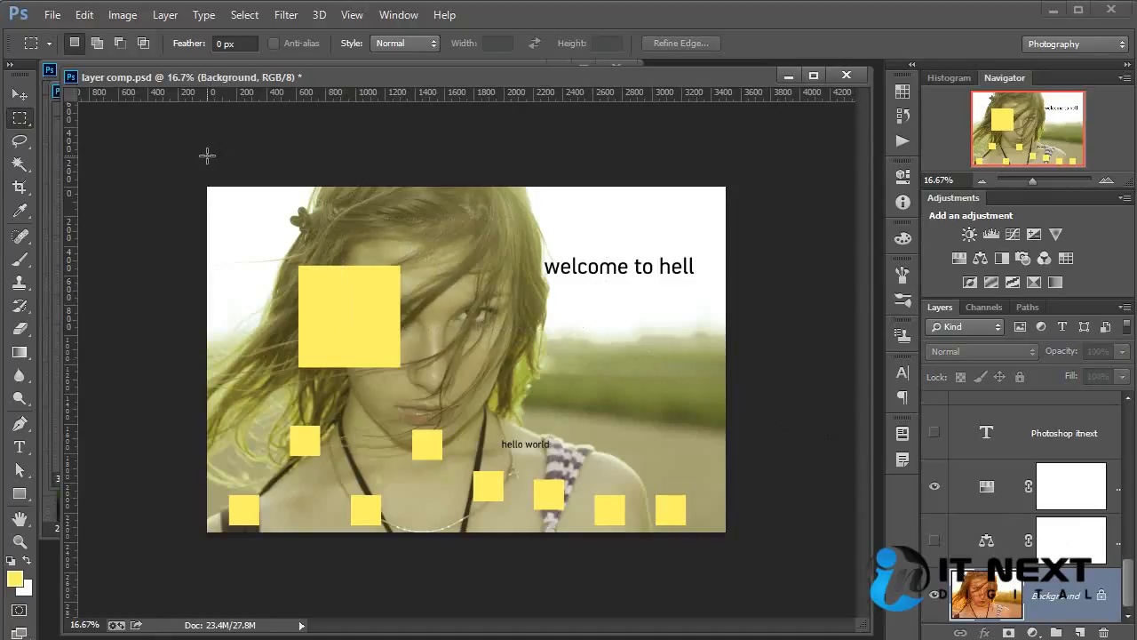
left_click(85, 15)
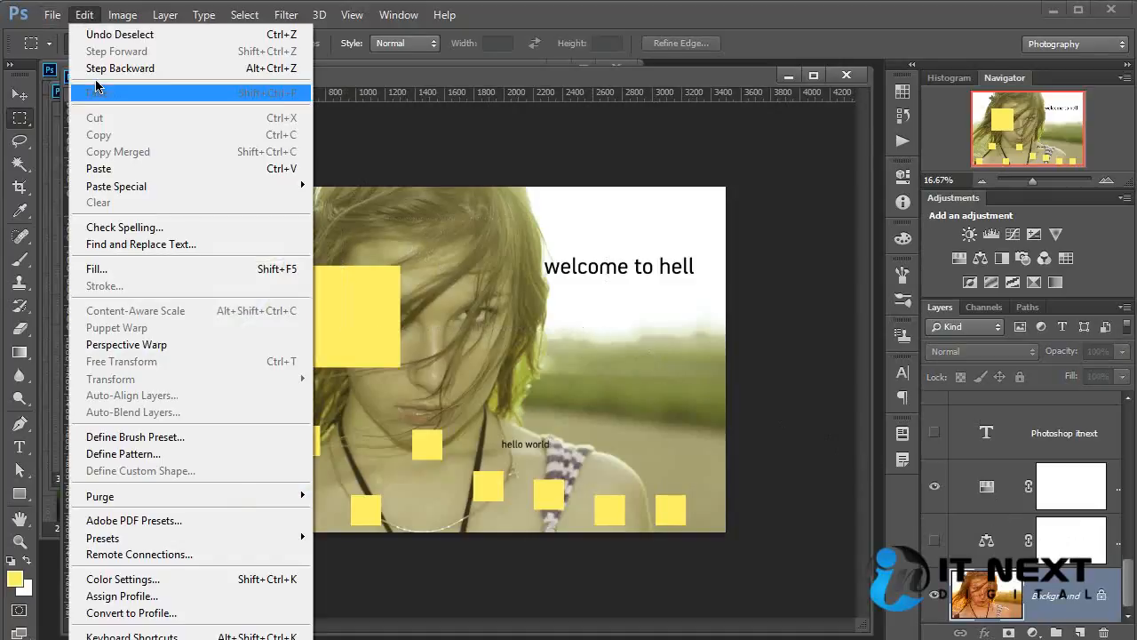
left_click(117, 167)
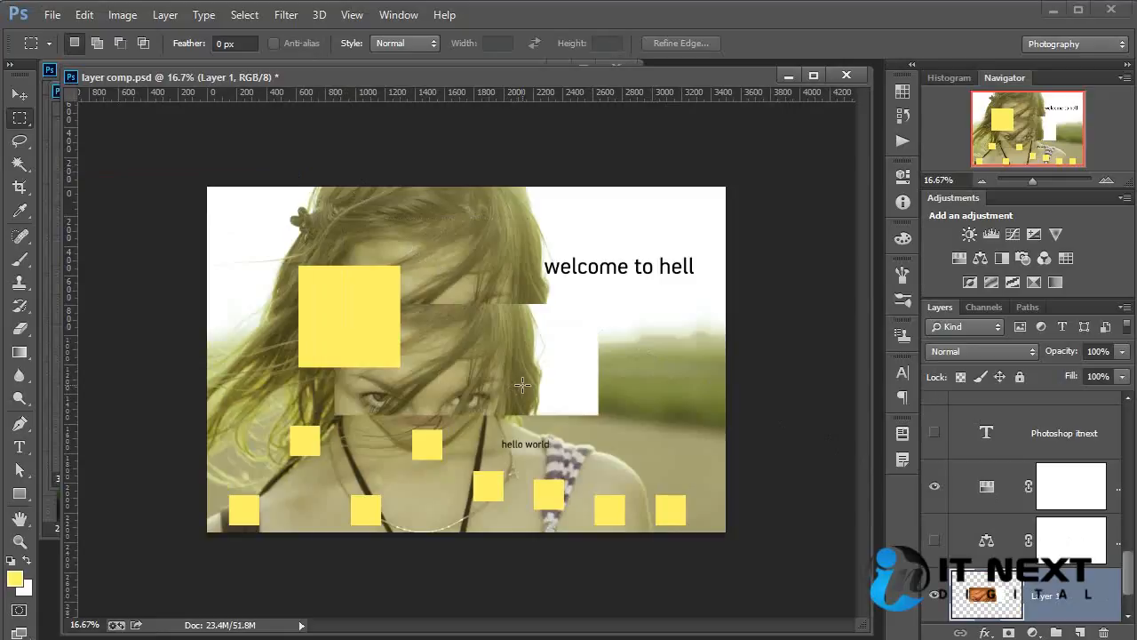
key("ctrl+z")
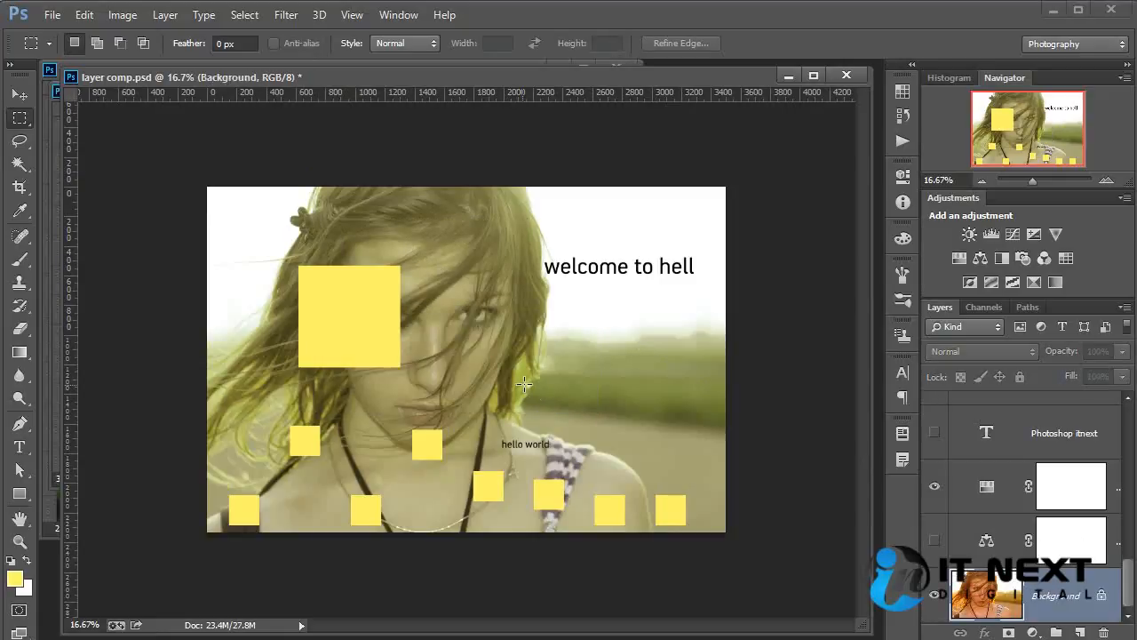
Step: Try Paste in Place with the pasted layer moved to the top of the layer stack, and delete that layer
left_click(85, 15)
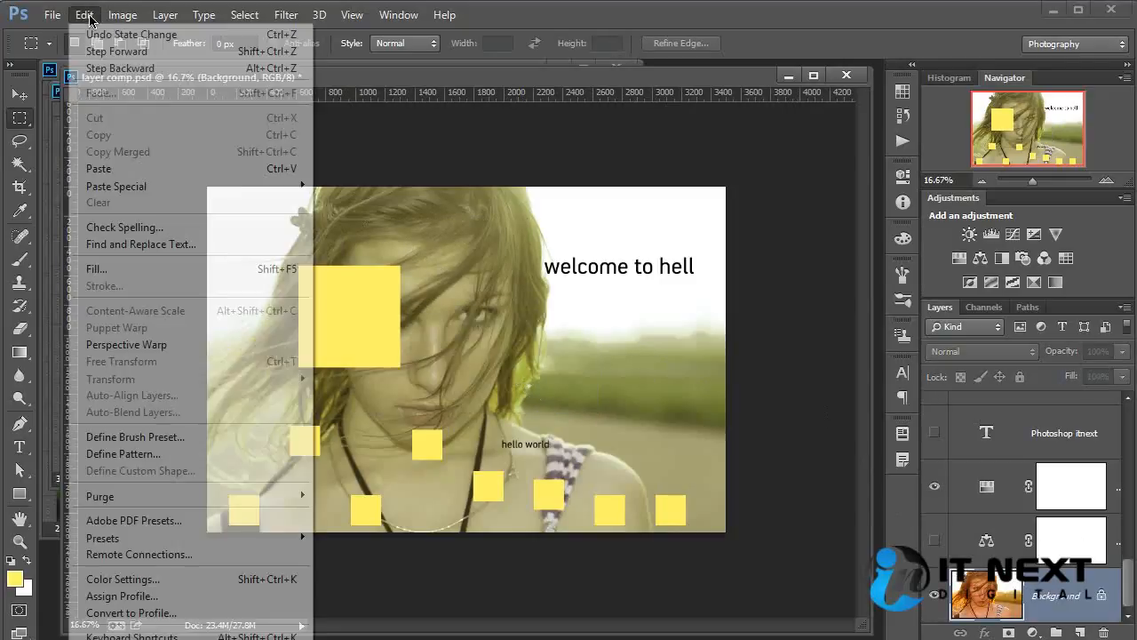
mouse_move(171, 194)
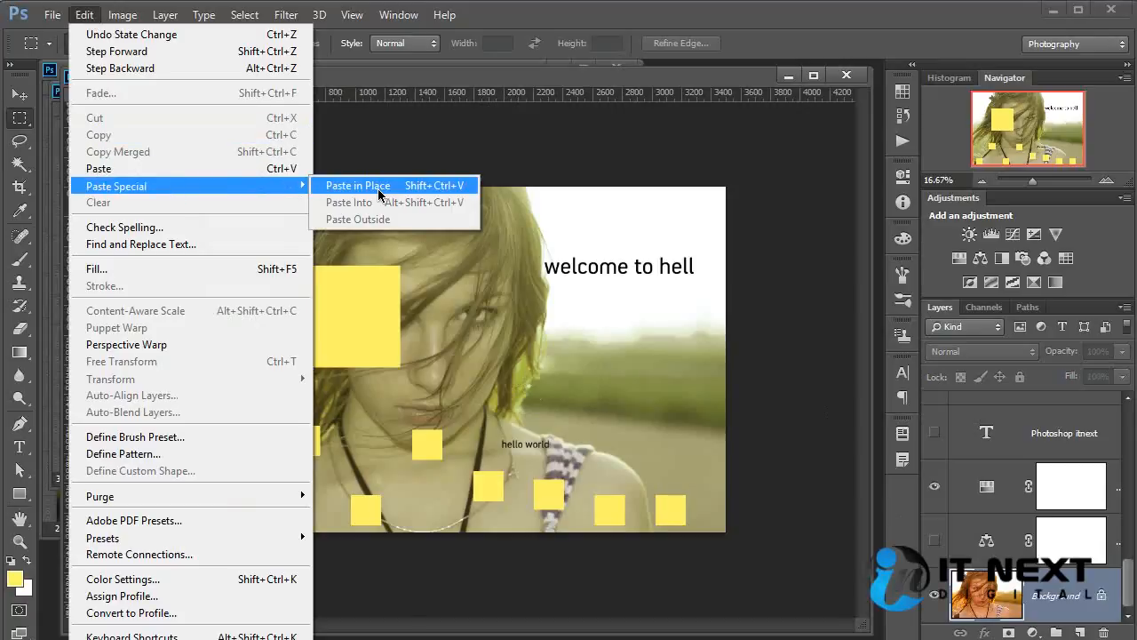
left_click(382, 186)
left_click_drag(988, 593, 1016, 406)
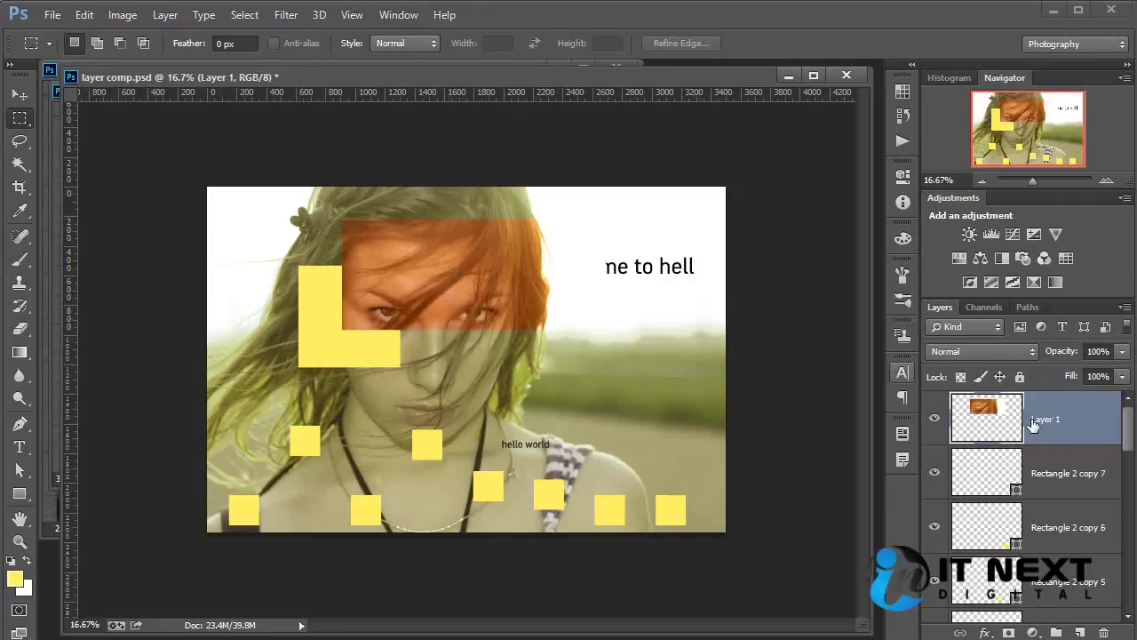
key("Delete")
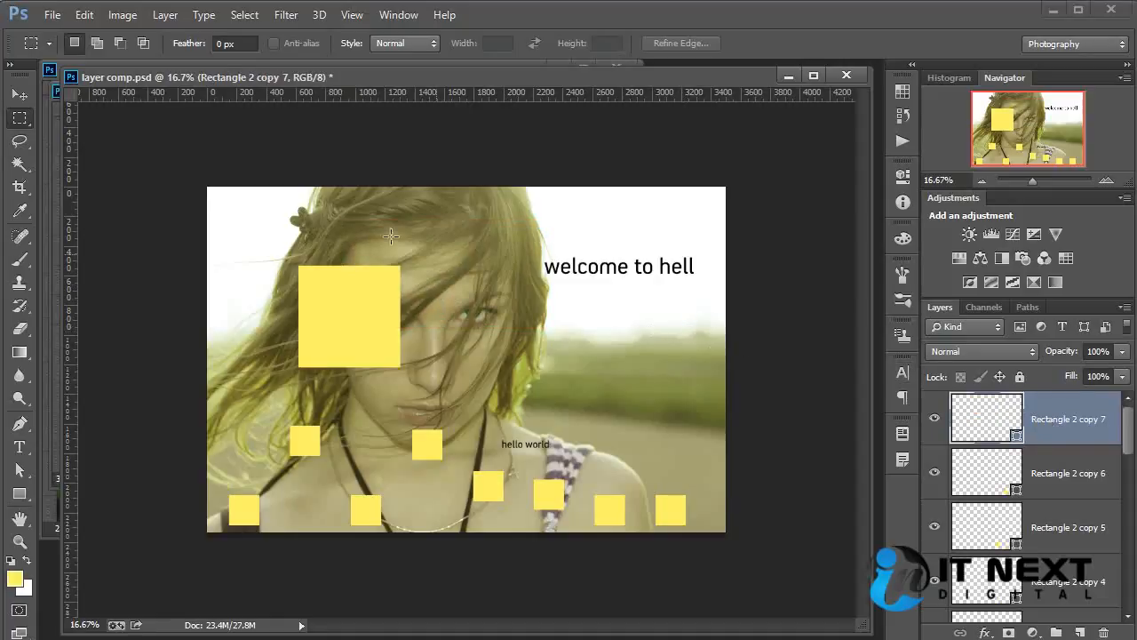
Step: Draw a rectangular marquee from the forehead into the "welcome to hell" text and copy that area from the Background layer
left_click_drag(346, 212, 629, 336)
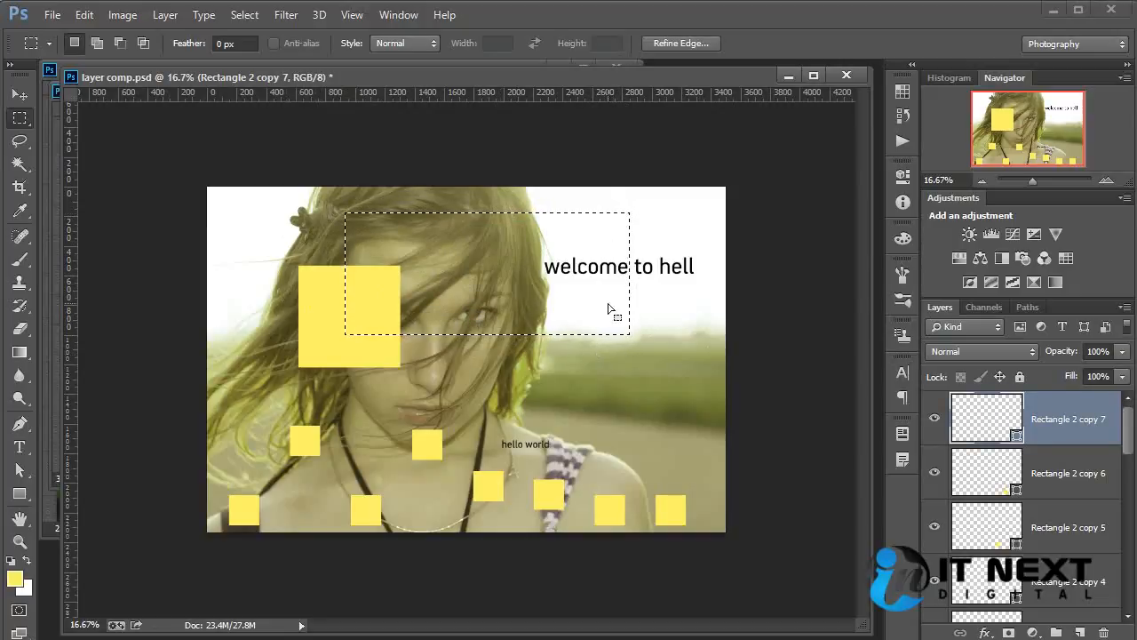
left_click(85, 16)
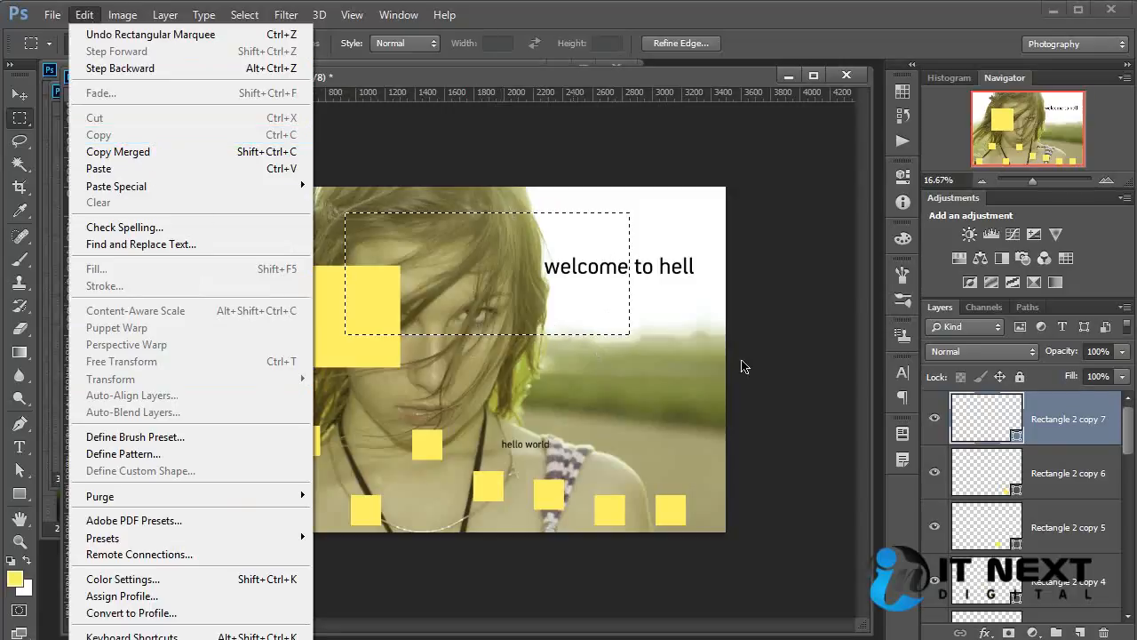
left_click_drag(1129, 439, 1129, 599)
left_click(1069, 589)
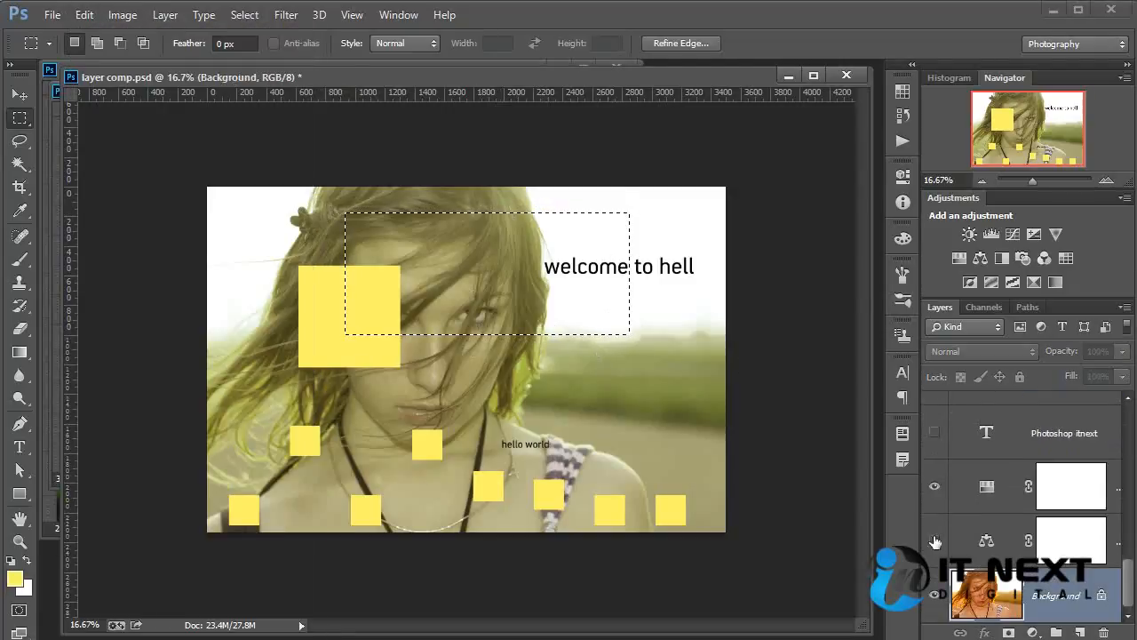
left_click(86, 16)
Step: Paste the newly copied area into a new document placed below the "welcome to hell" text, and close it without saving
left_click(52, 15)
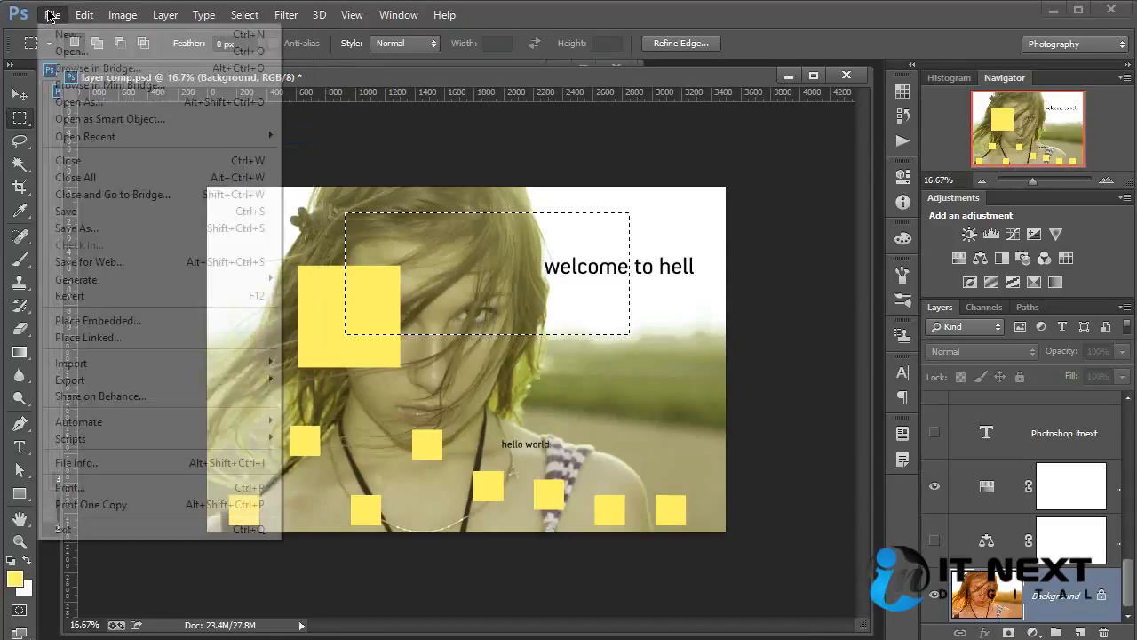
left_click(64, 34)
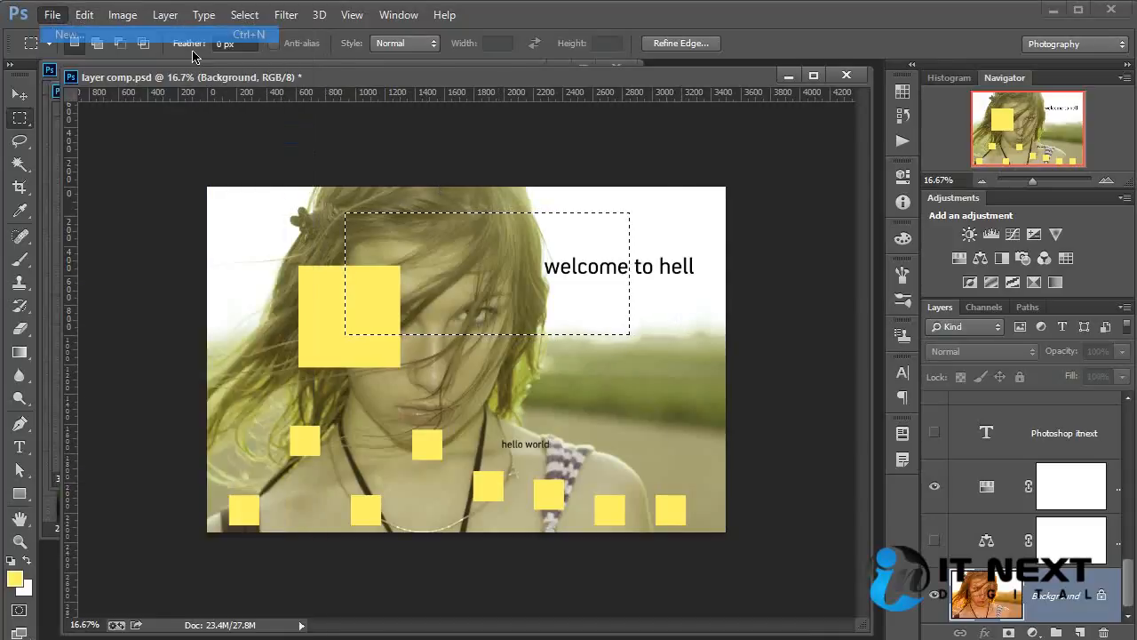
left_click(592, 154)
left_click_drag(514, 162, 627, 365)
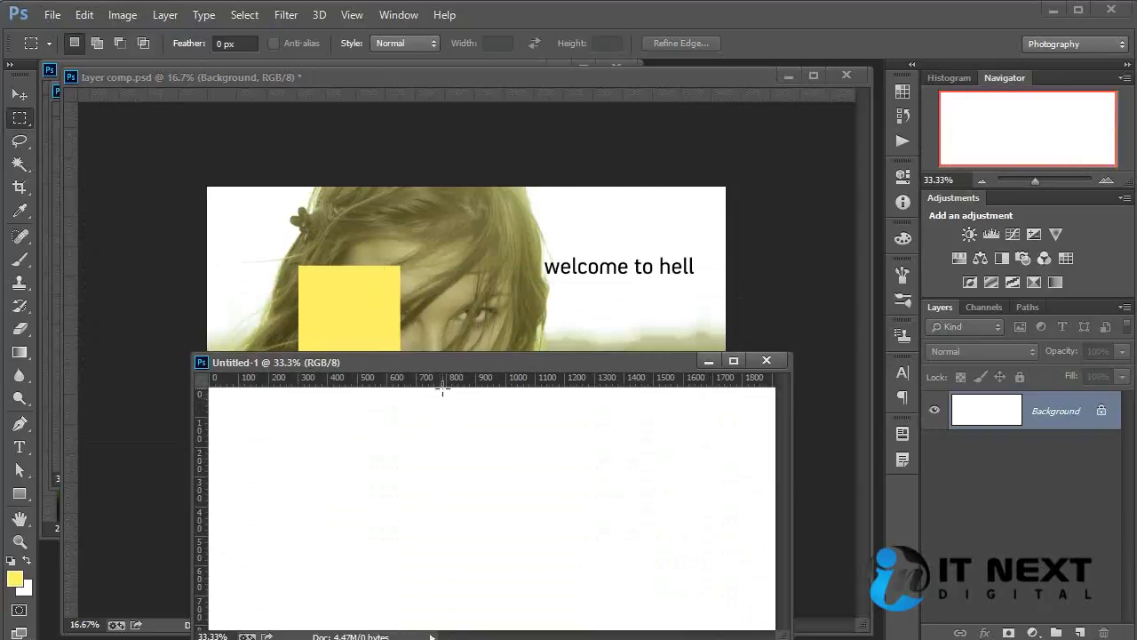
left_click_drag(440, 404, 469, 455)
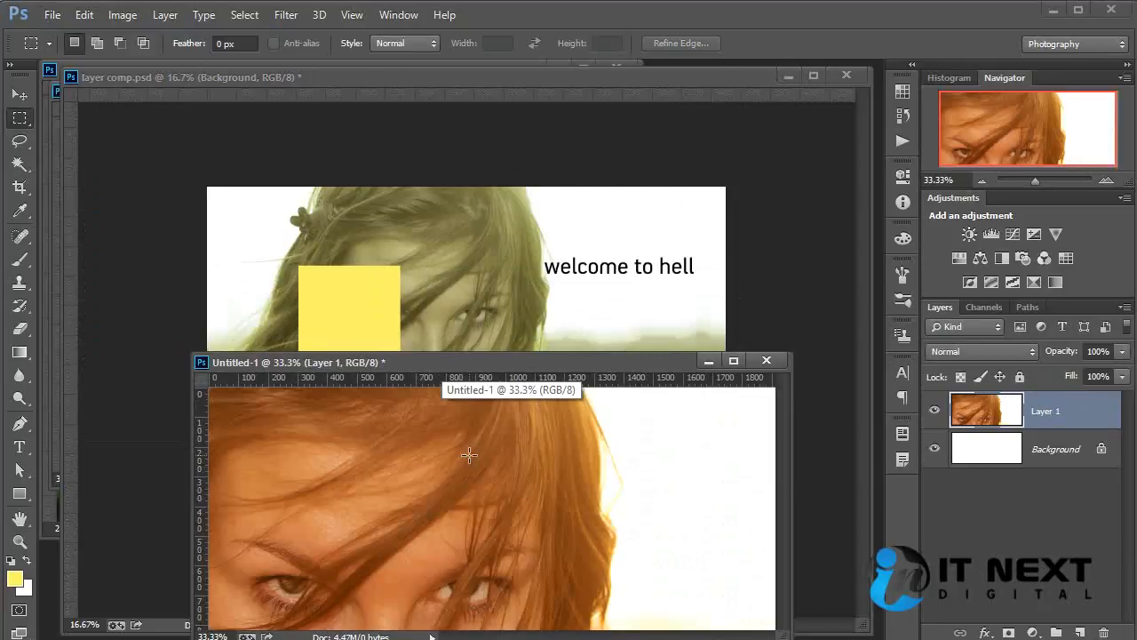
left_click(766, 360)
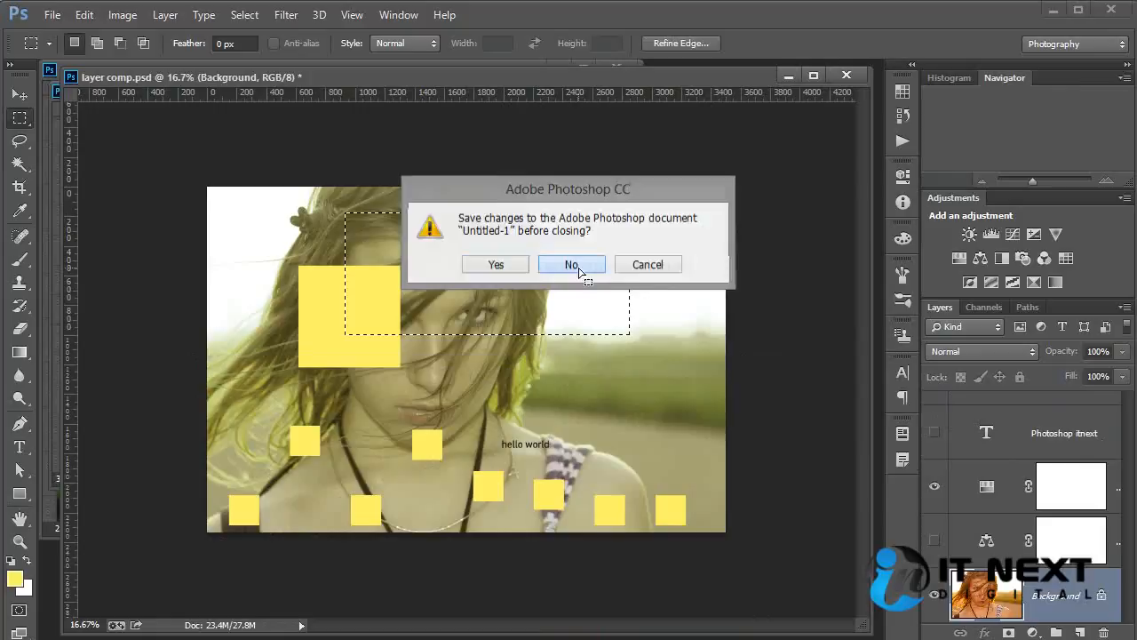
Step: Discard the untitled document and copy the marquee area from all visible layers with Copy Merged
left_click(571, 265)
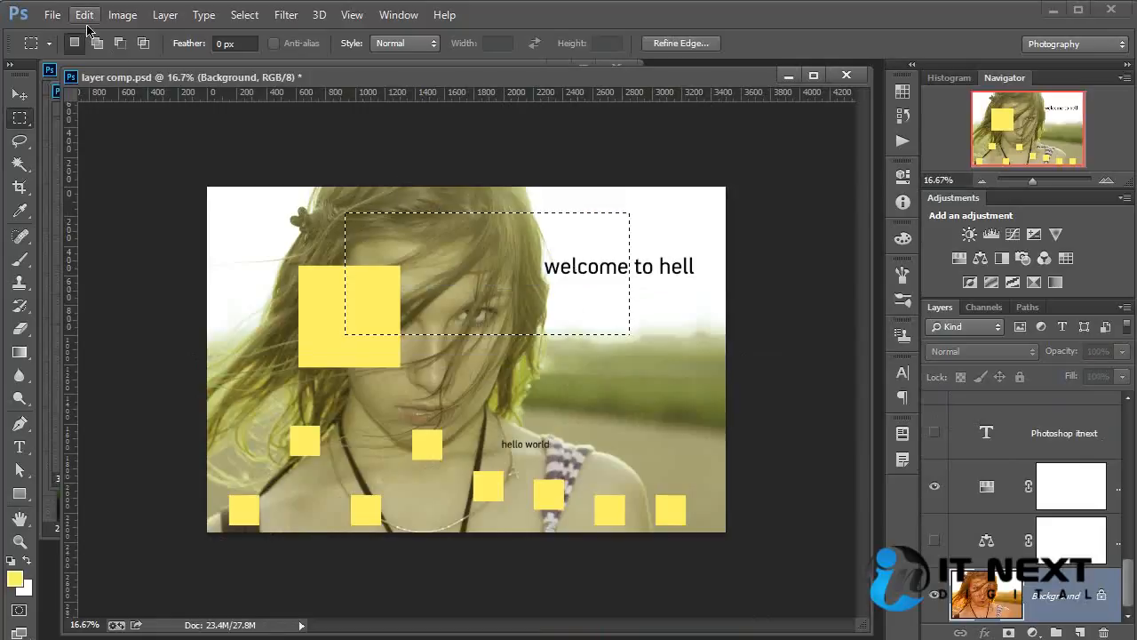
left_click(84, 15)
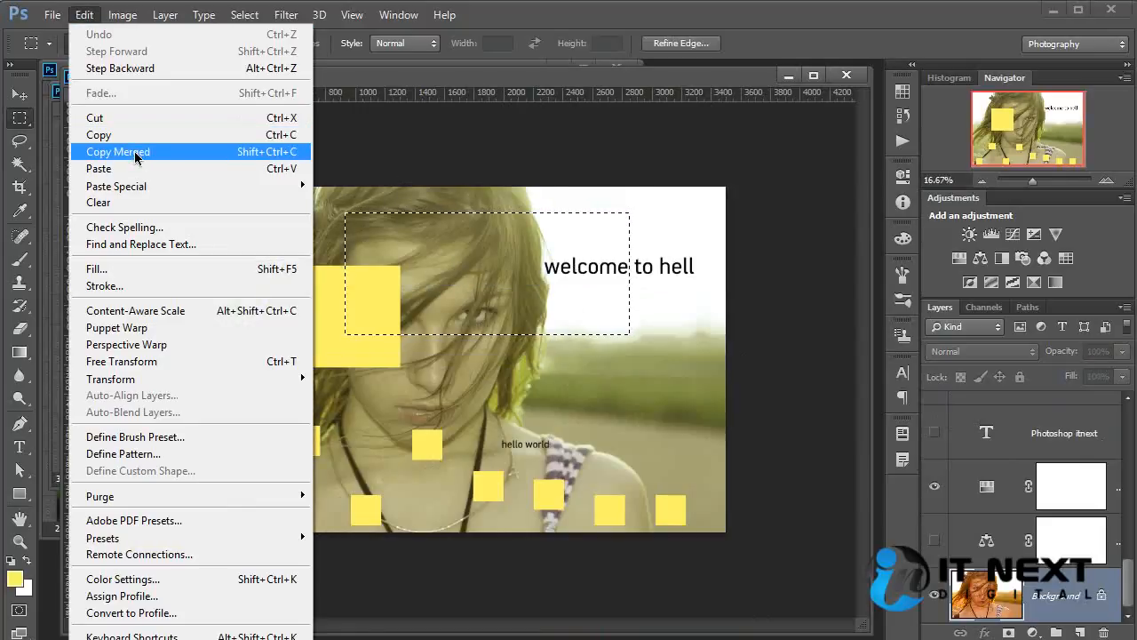
left_click(118, 152)
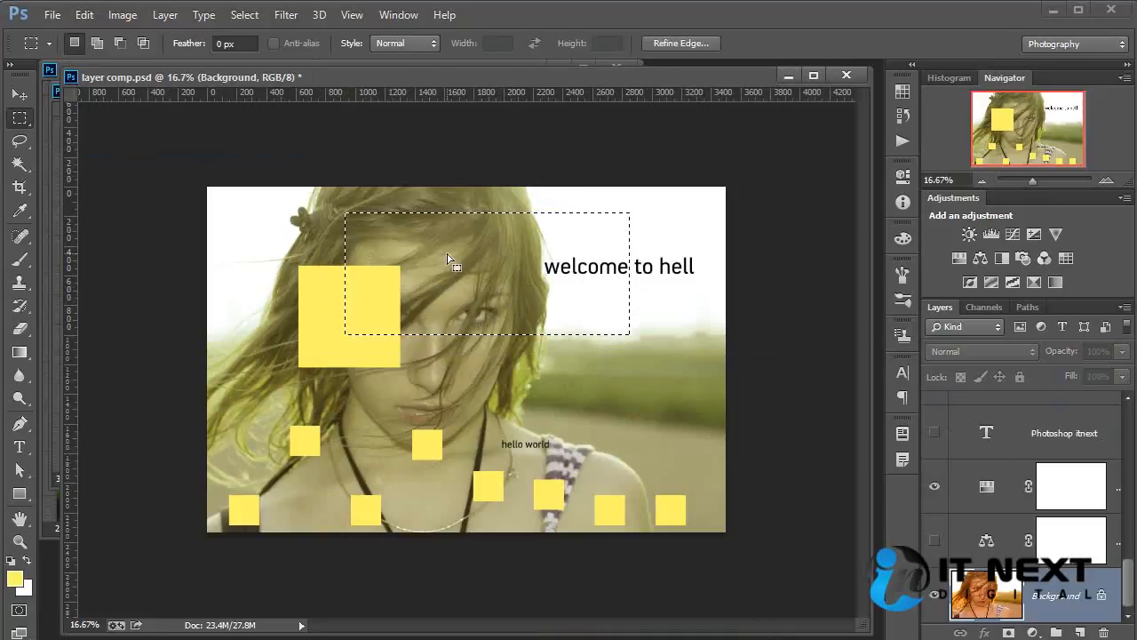
Step: Paste the merged copy into a new document, and close that document without saving
left_click(52, 15)
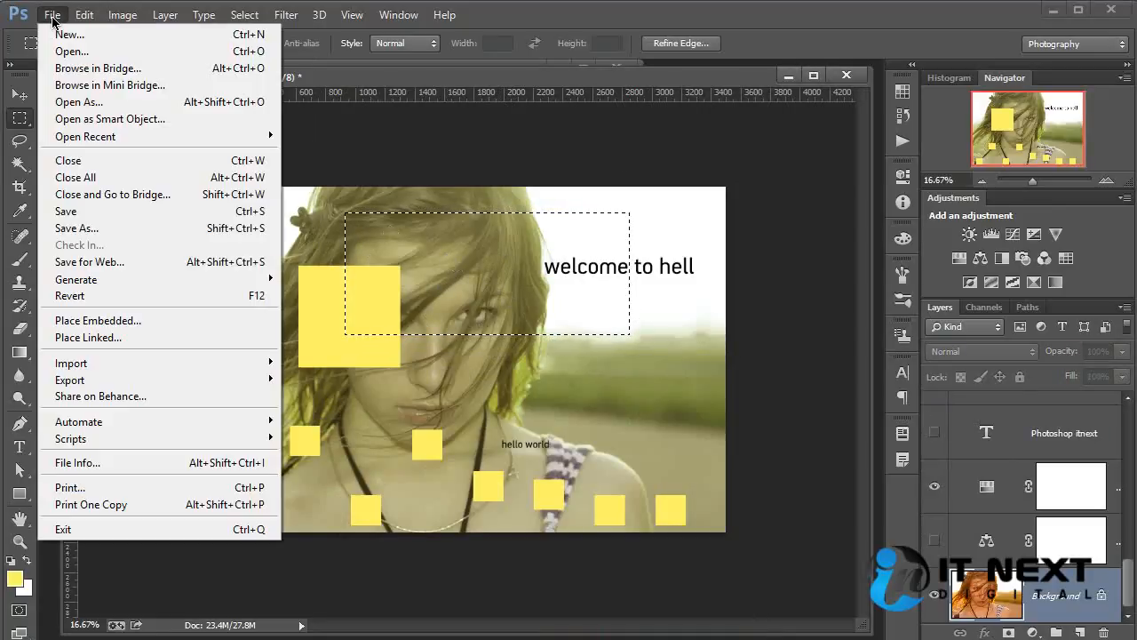
left_click(80, 34)
left_click(577, 148)
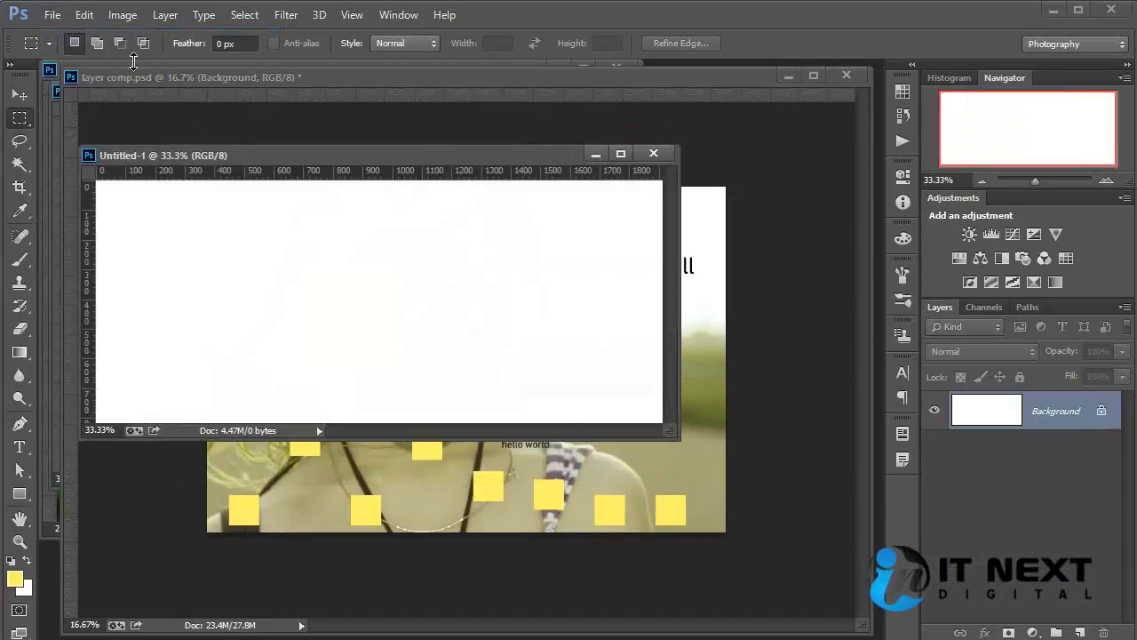
left_click(71, 15)
left_click(151, 169)
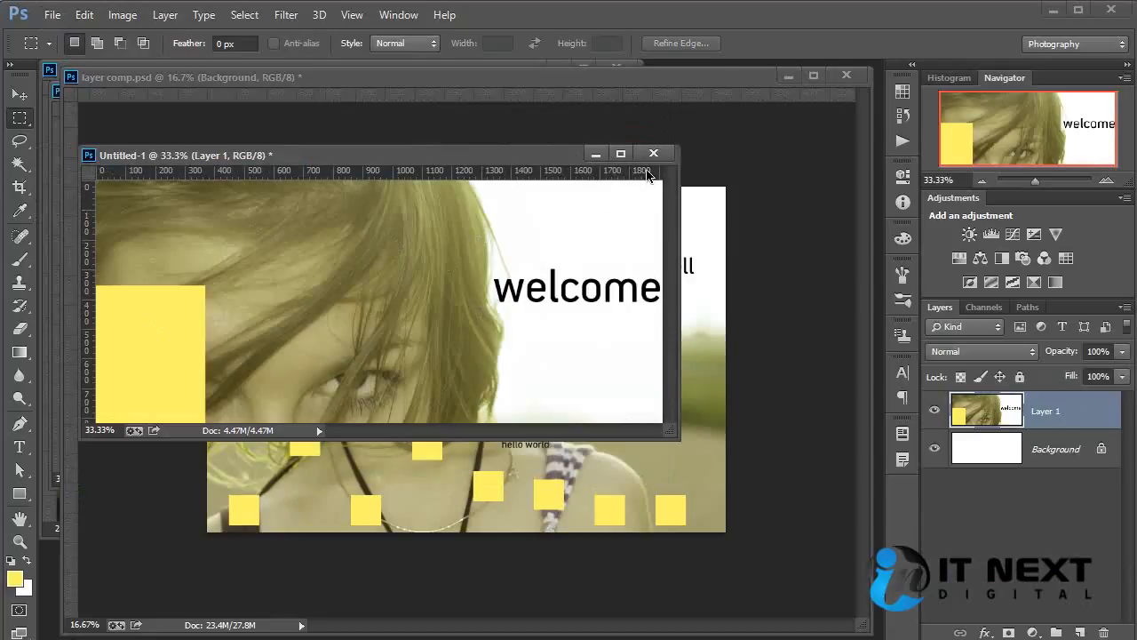
left_click(653, 153)
left_click(571, 265)
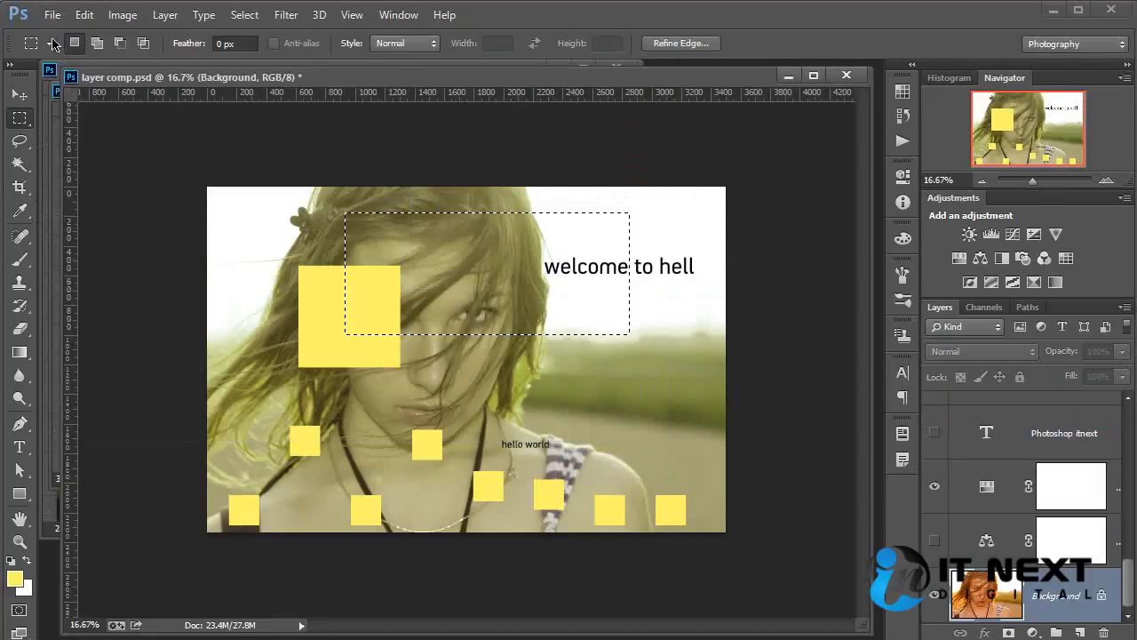
Step: Copy the marquee-selected area from the Background layer alone
left_click(84, 15)
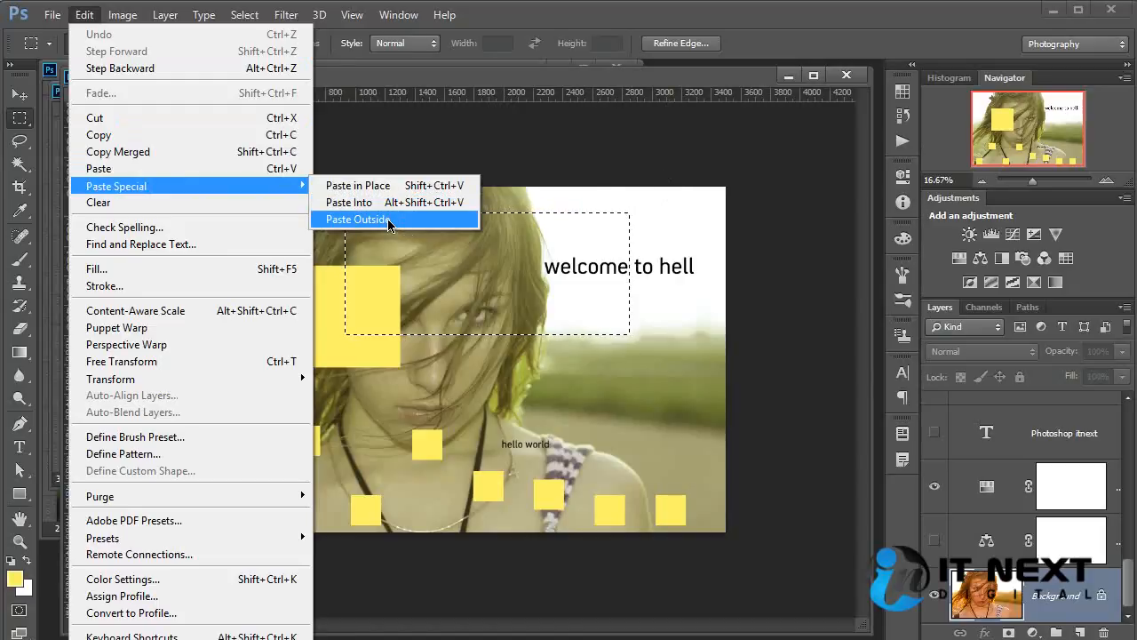
left_click(654, 168)
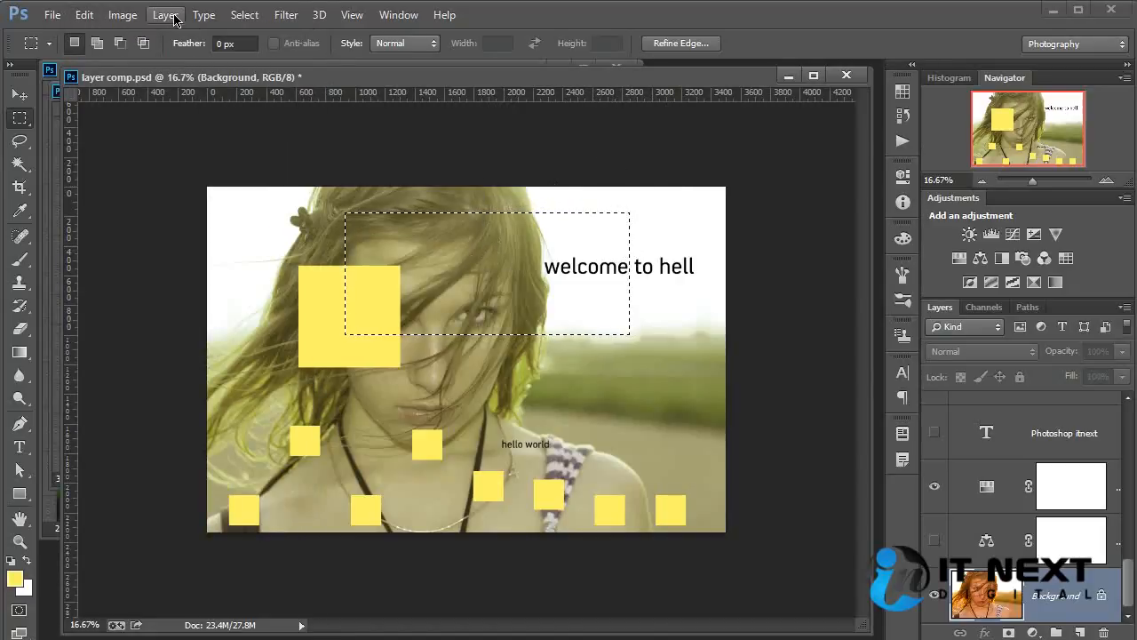
left_click(85, 15)
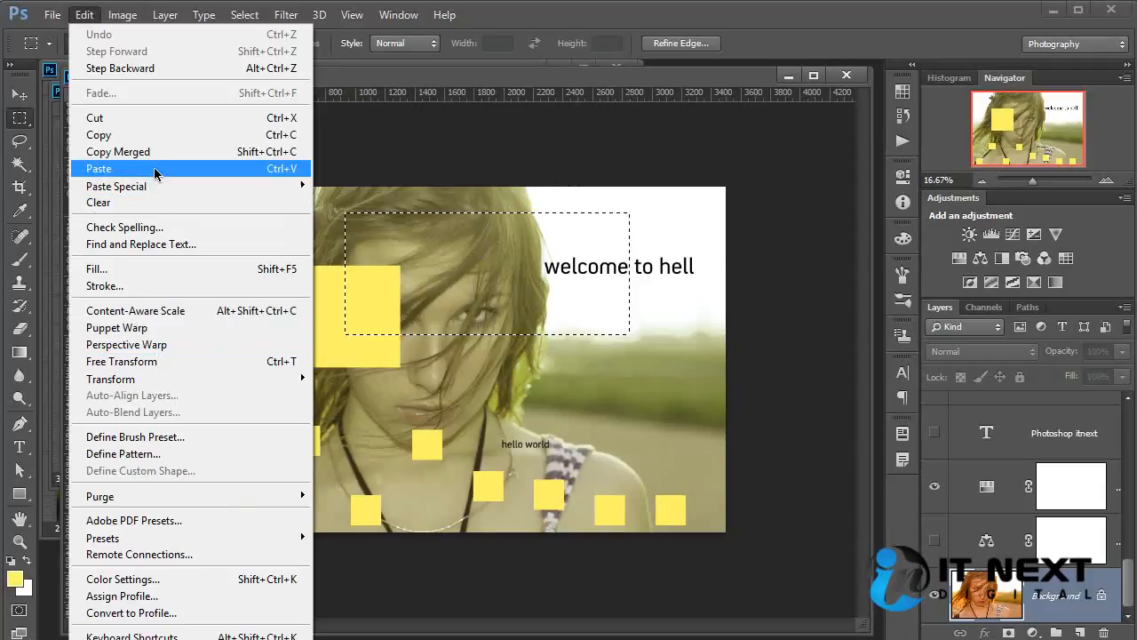
left_click(153, 136)
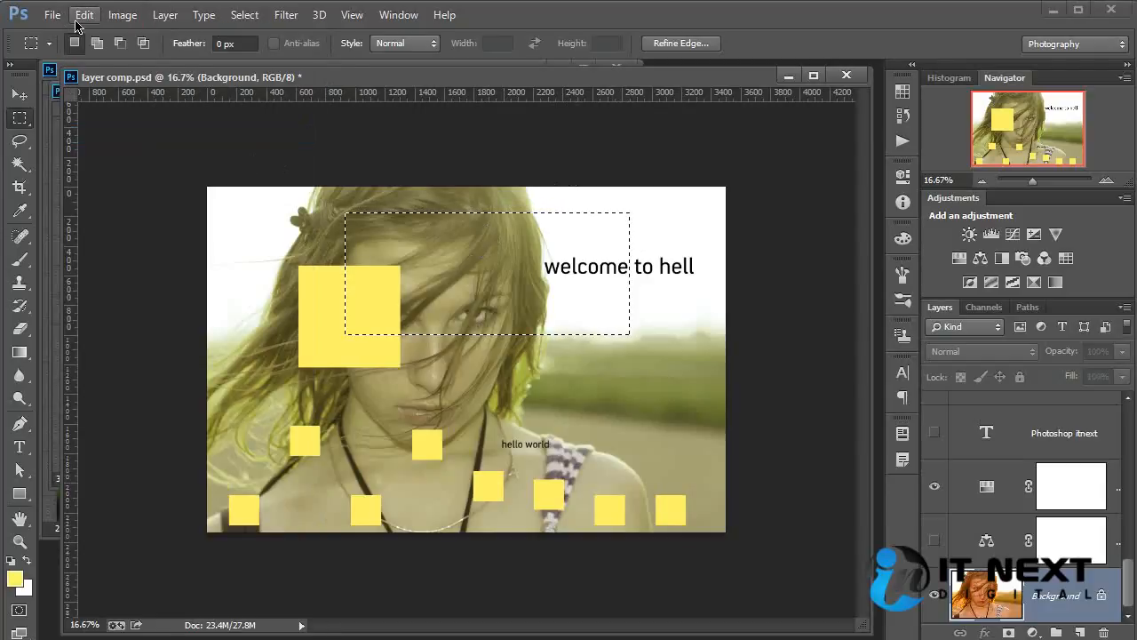
Step: Try Paste Into with the copied area inside the marquee selection, and undo the paste
left_click(84, 16)
mouse_move(171, 184)
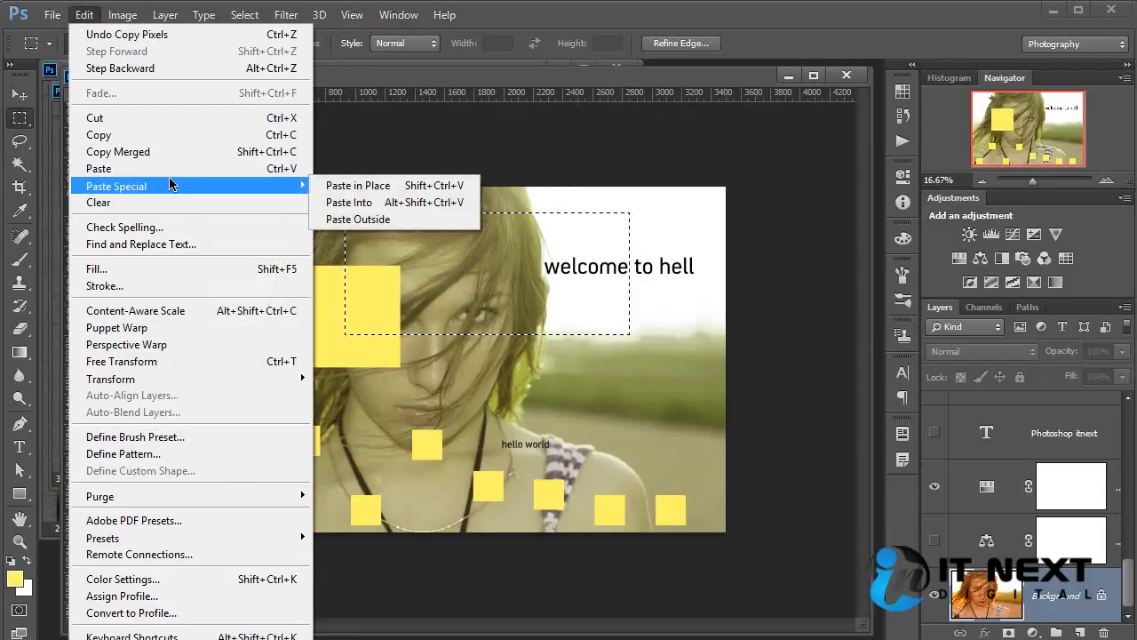
left_click(422, 203)
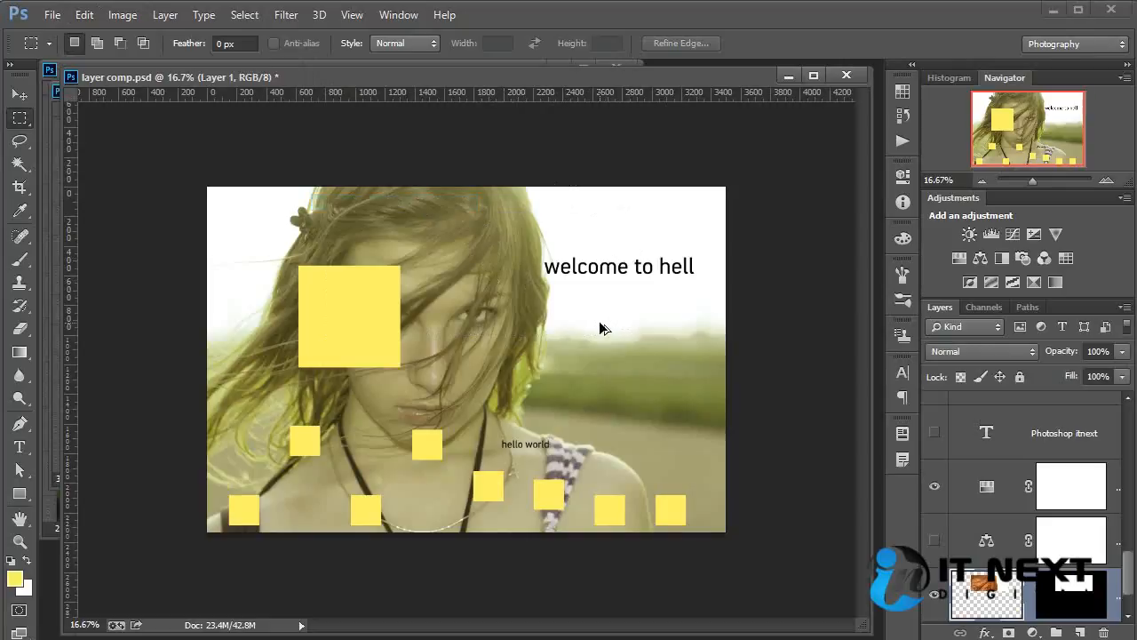
key("ctrl+z")
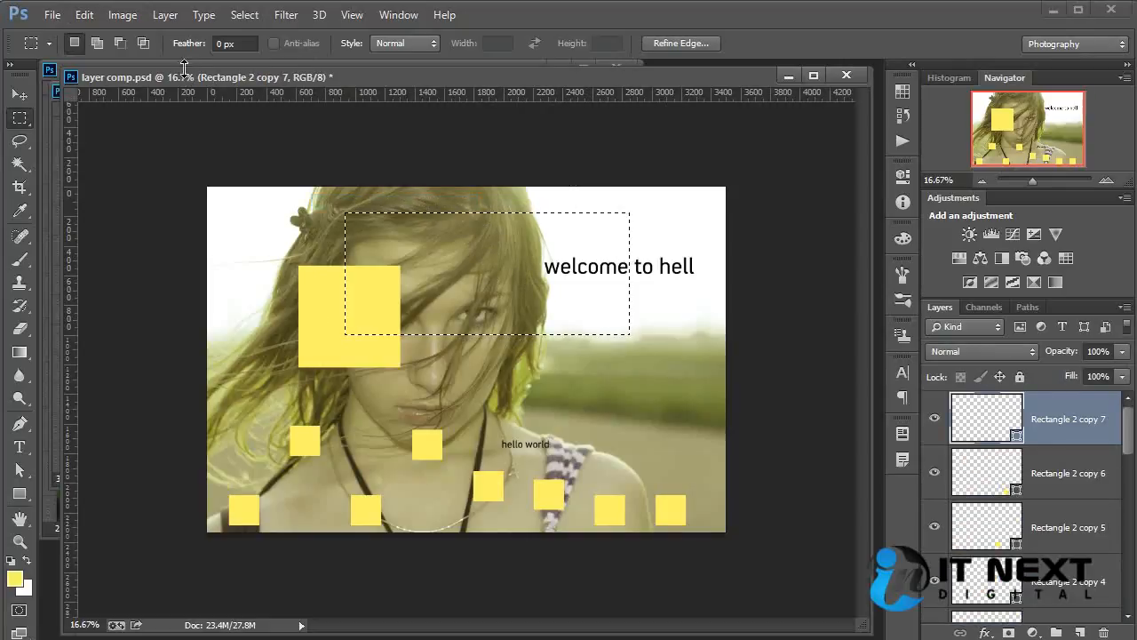
Step: Paste the copied area above the Rectangle 2 copy 7 layer with Paste Outside, using the marquee selection
left_click(84, 15)
mouse_move(163, 185)
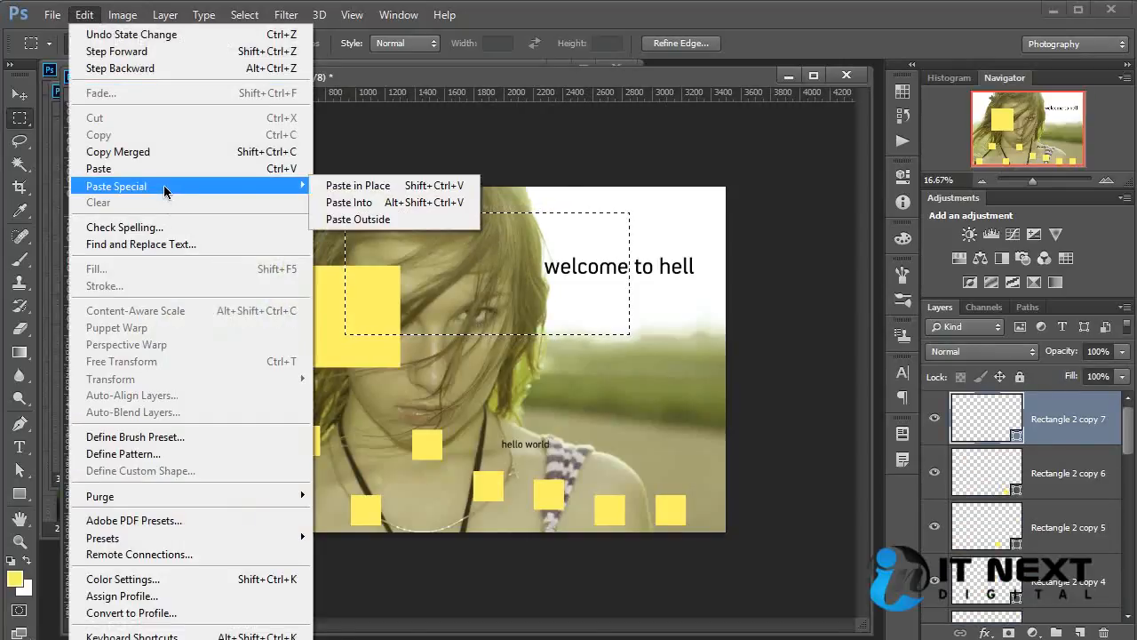
left_click(369, 220)
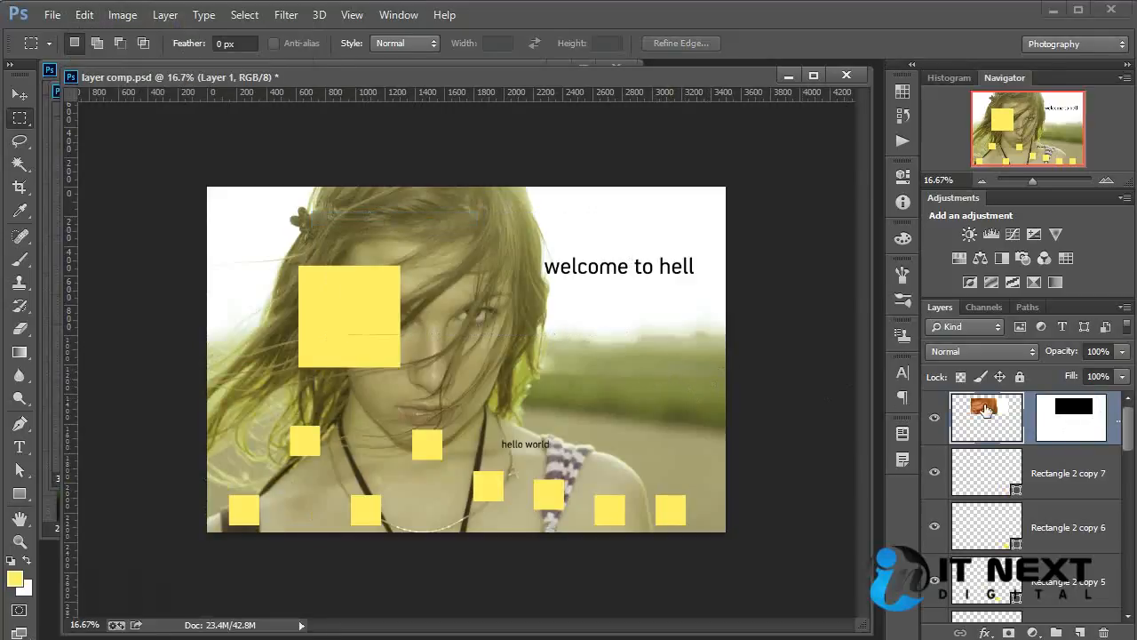
Step: Try painting white with the Brush on the pasted layer's mask around the forehead and eyes, and undo the stroke
left_click(1076, 419)
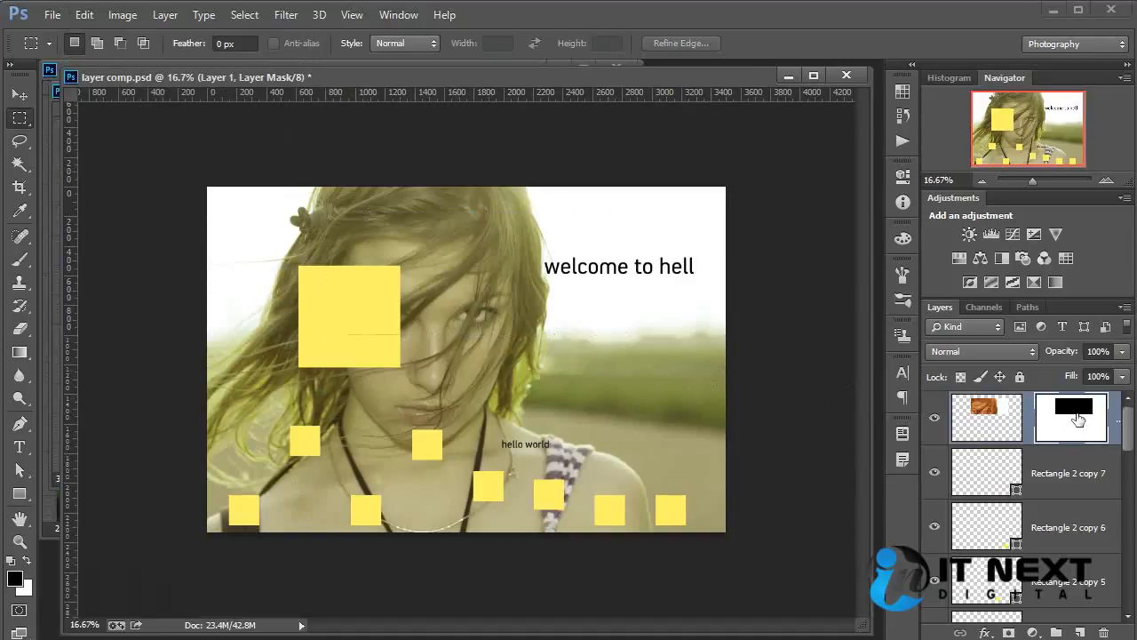
key("b")
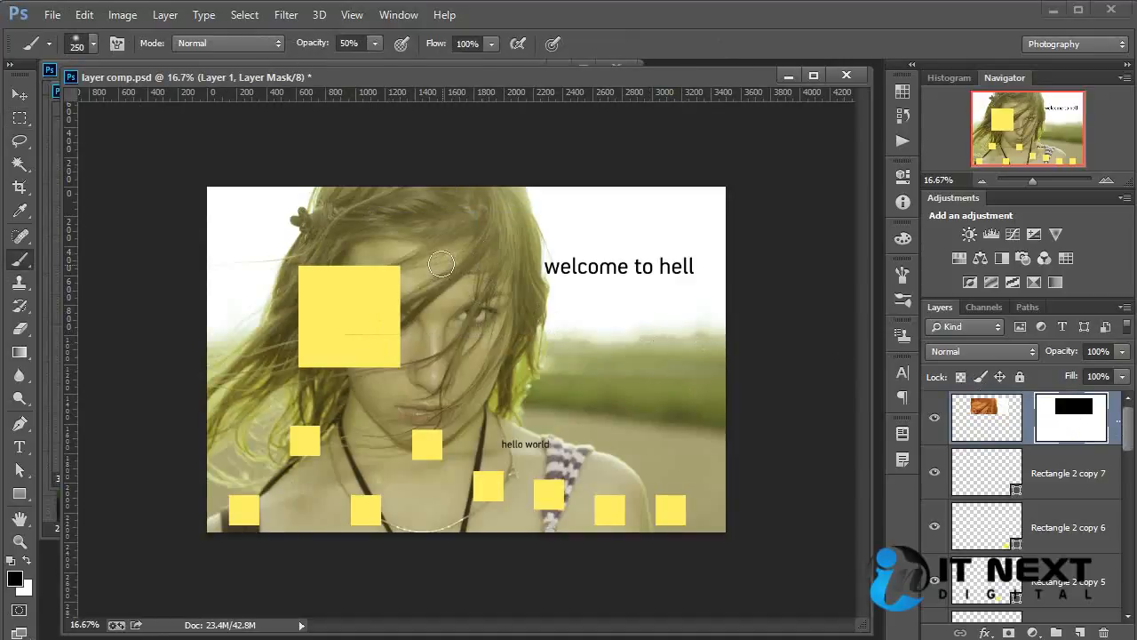
key("x")
mouse_move(444, 262)
left_mouse_down()
mouse_move(395, 329)
mouse_move(505, 249)
mouse_move(507, 285)
mouse_move(531, 269)
mouse_move(436, 293)
left_mouse_up()
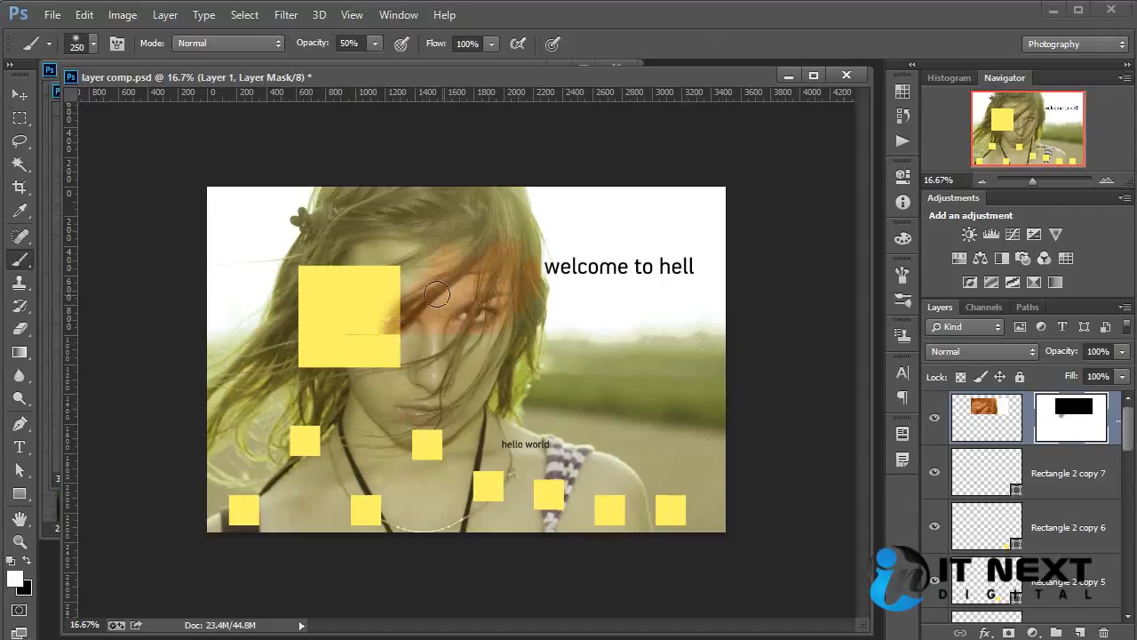
key("ctrl+z")
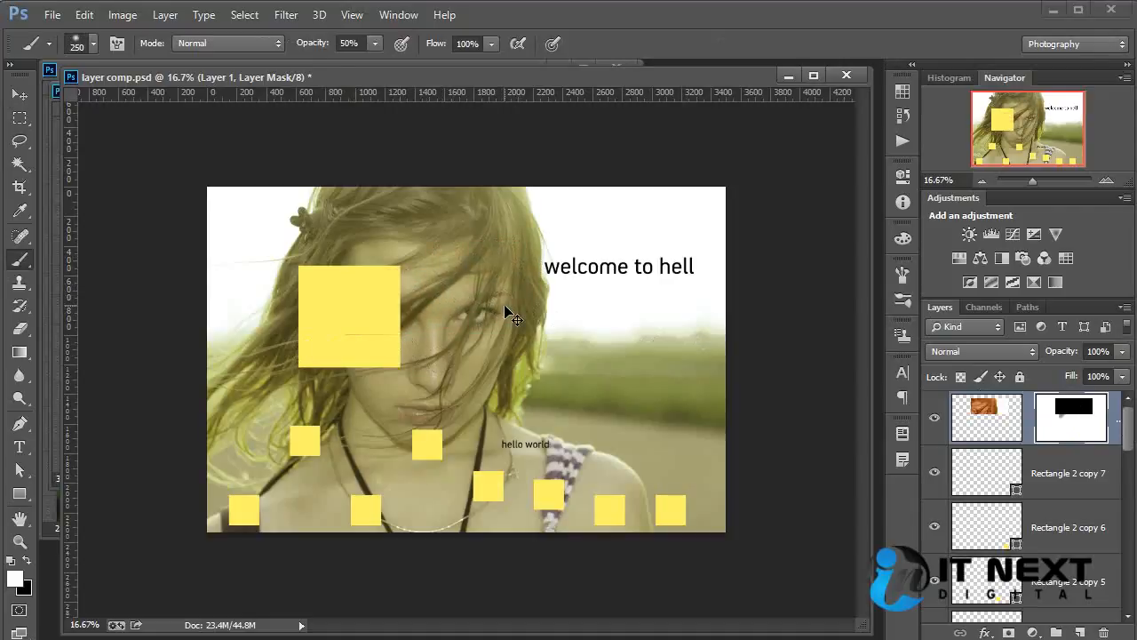
Step: Step backward to before the Paste Outside operation and clear the marquee selection
key("ctrl+alt+z")
key("ctrl+alt+z")
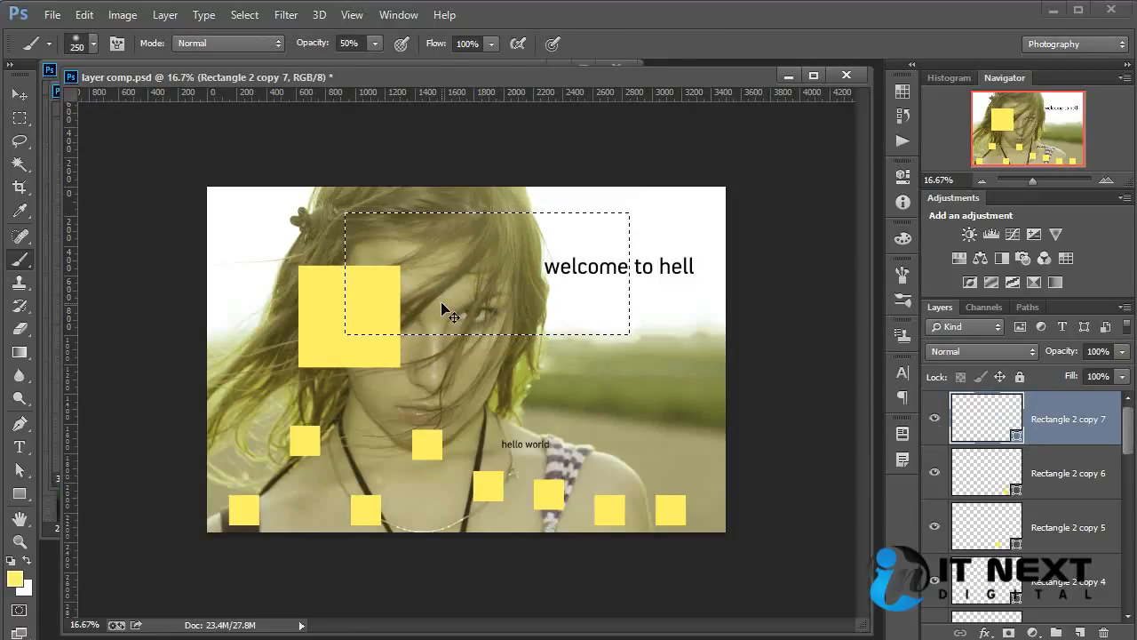
key("ctrl+d")
left_click(87, 16)
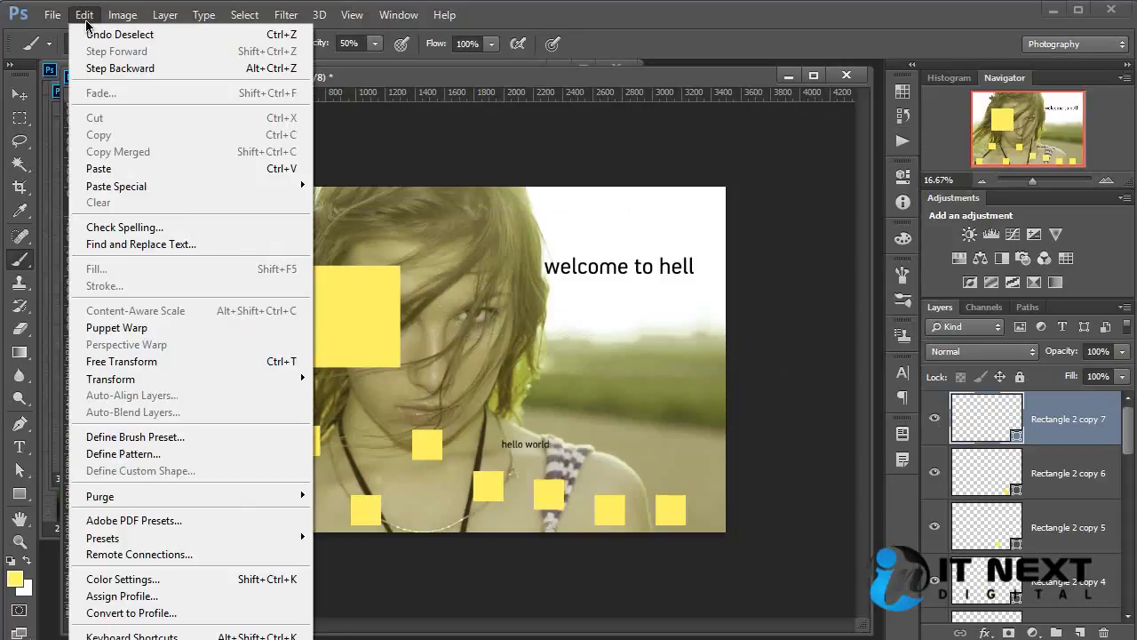